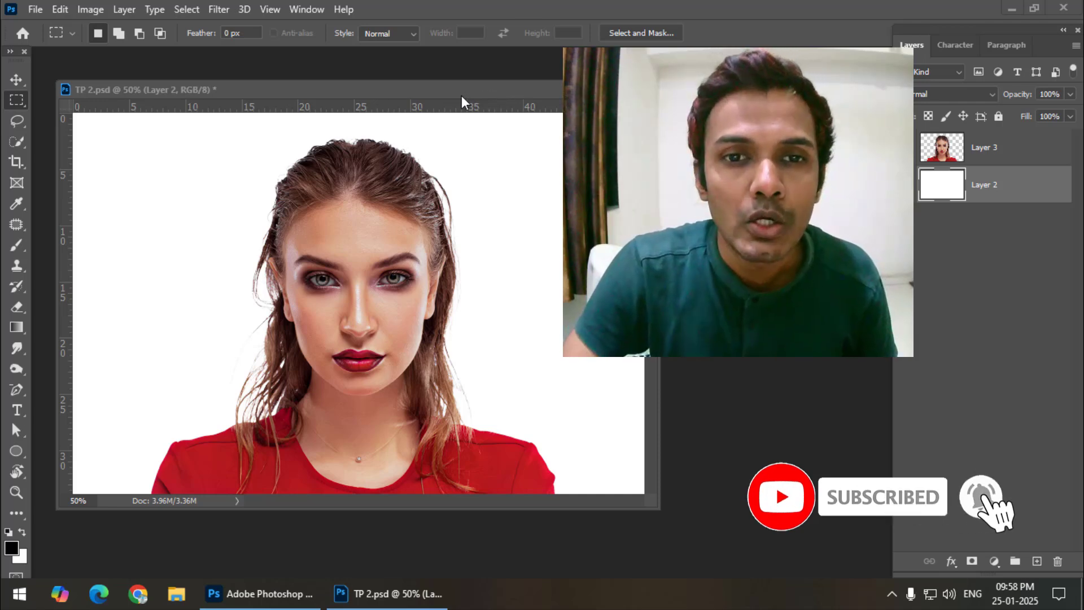
pyautogui.moveTo(483, 97); pyautogui.dragTo(510, 96)
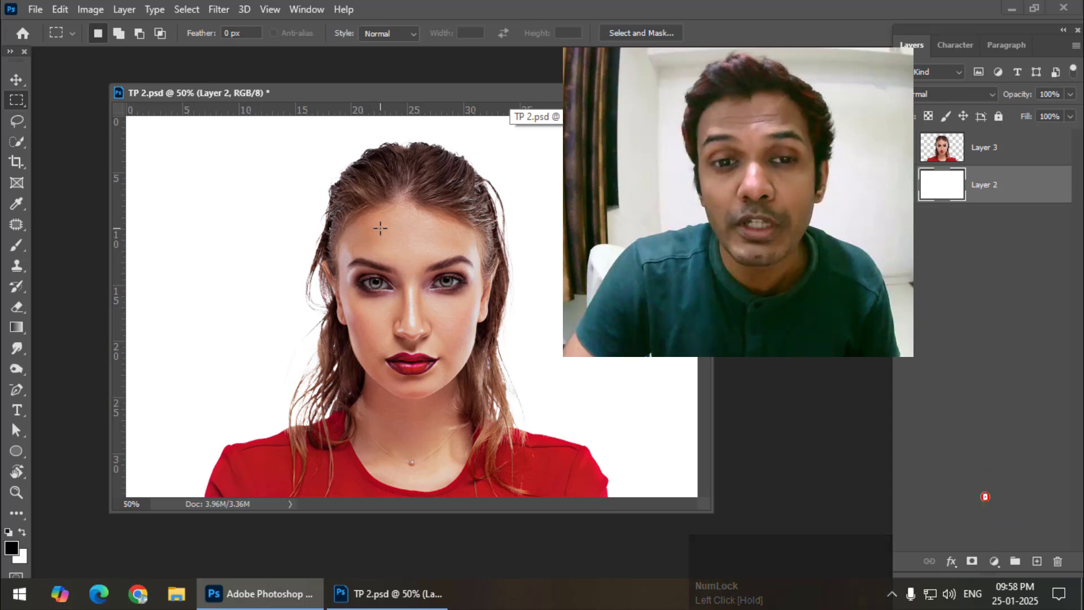
pyautogui.moveTo(350, 94); pyautogui.dragTo(346, 96)
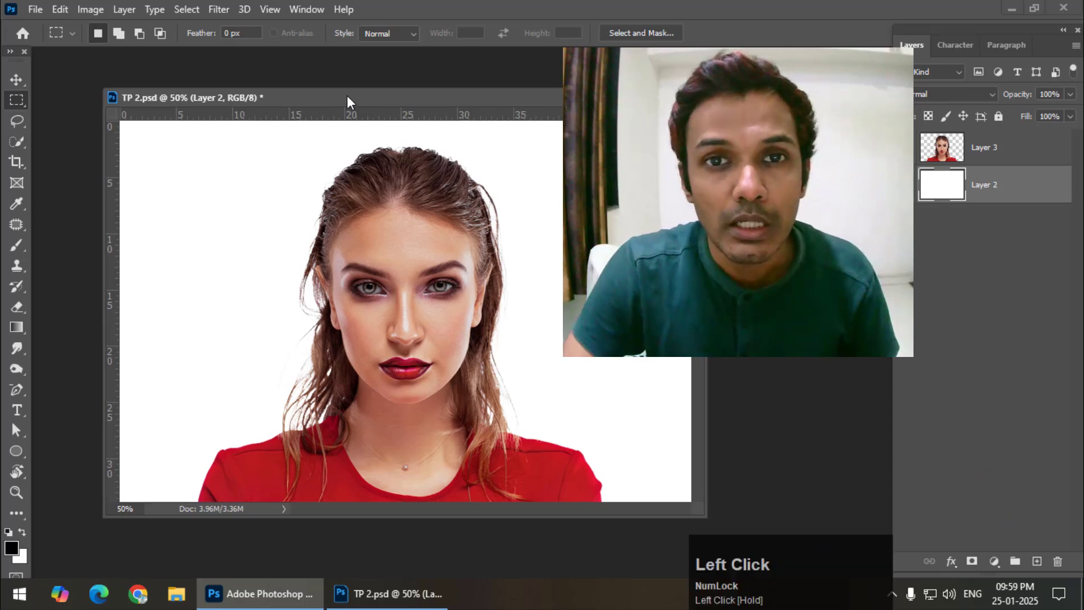
# Create a new A4 document, 210 x 297 mm at 300 ppi, and separate it into its own floating window
pyautogui.click(35, 9)
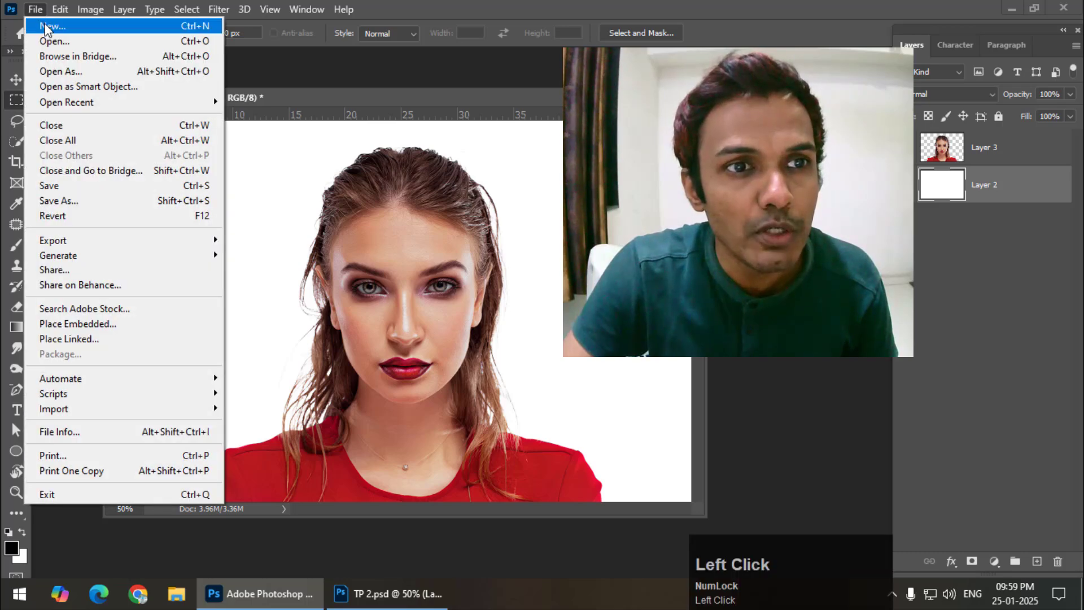
pyautogui.click(46, 27)
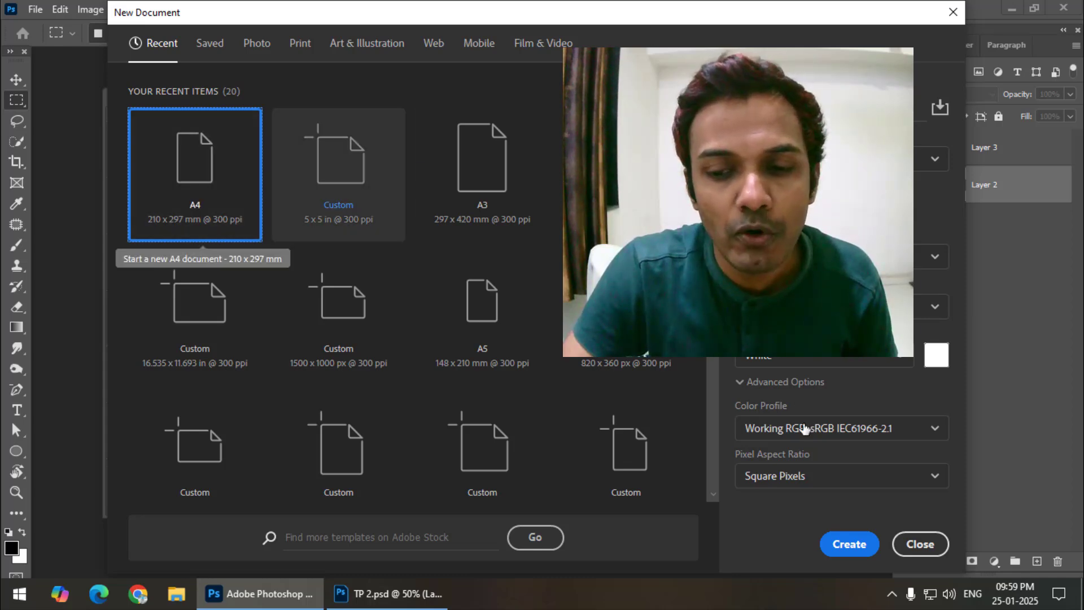
pyautogui.click(838, 545)
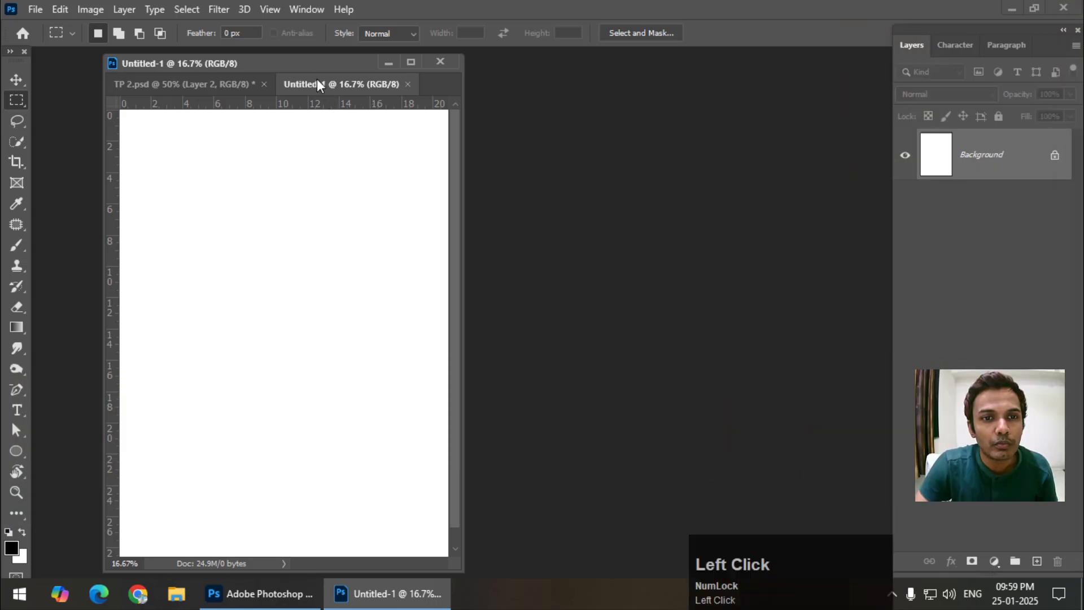
pyautogui.moveTo(316, 80); pyautogui.dragTo(396, 59)
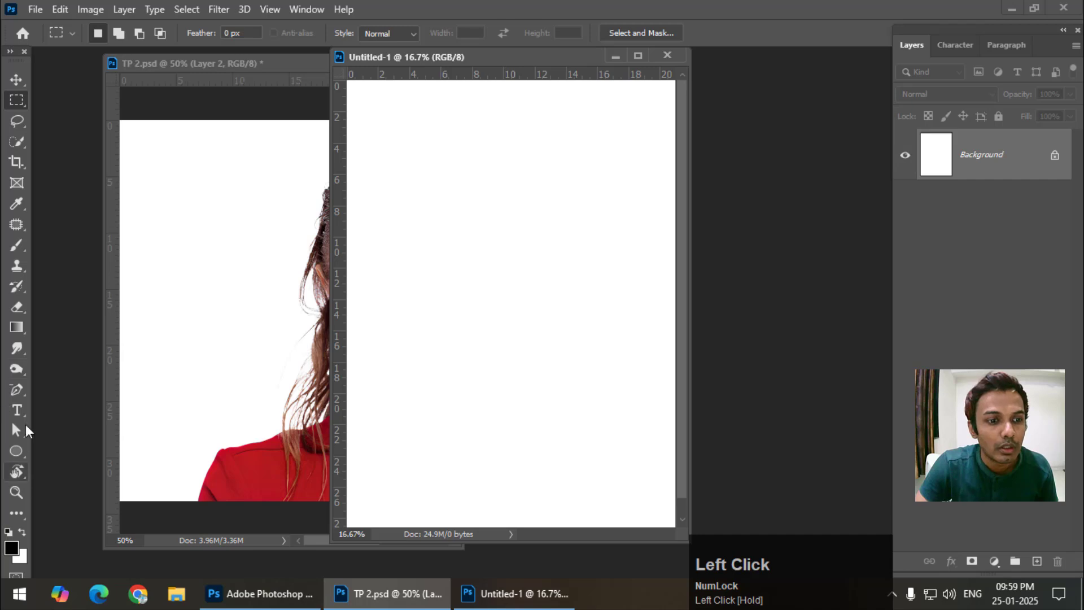
# Add the text QUEEN in black to the blank A4 page
pyautogui.press('t')
pyautogui.click(452, 298)
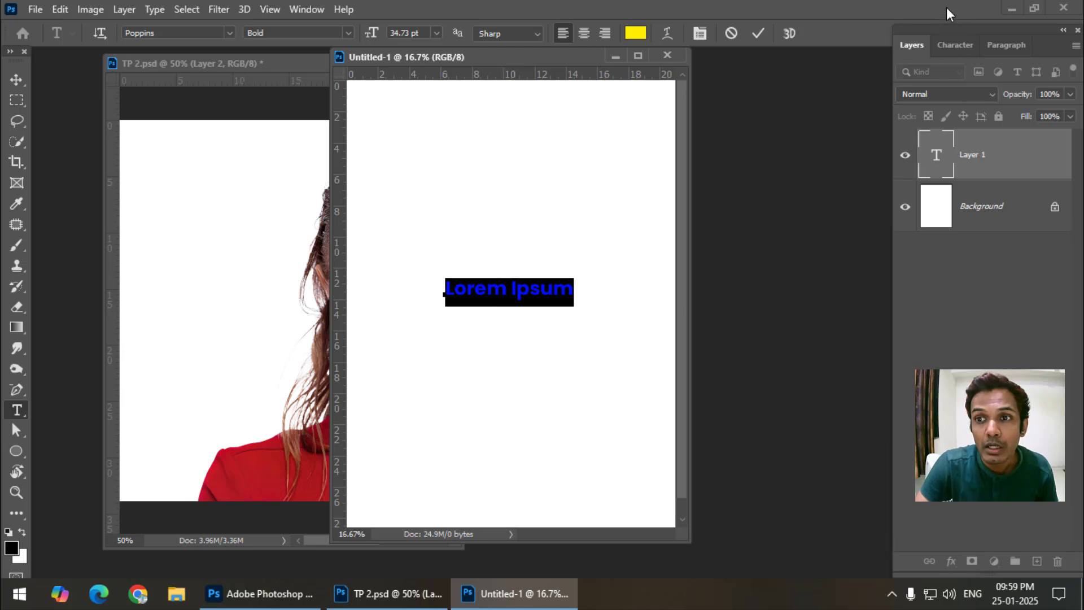
pyautogui.click(956, 45)
pyautogui.click(1030, 149)
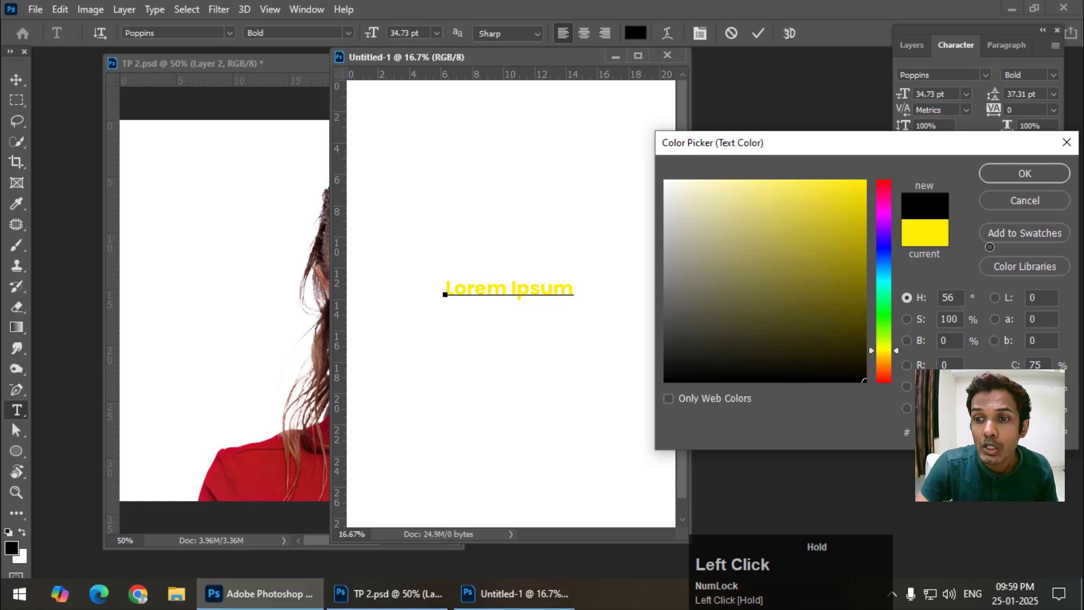
pyautogui.press('Return')
pyautogui.click(521, 285)
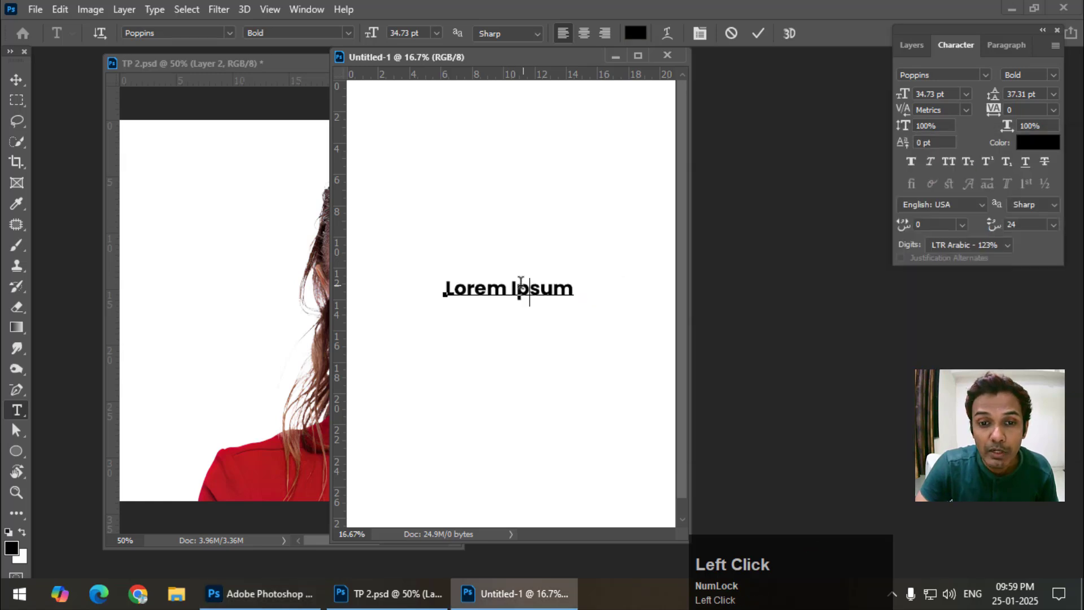
pyautogui.moveTo(447, 287); pyautogui.dragTo(601, 287)
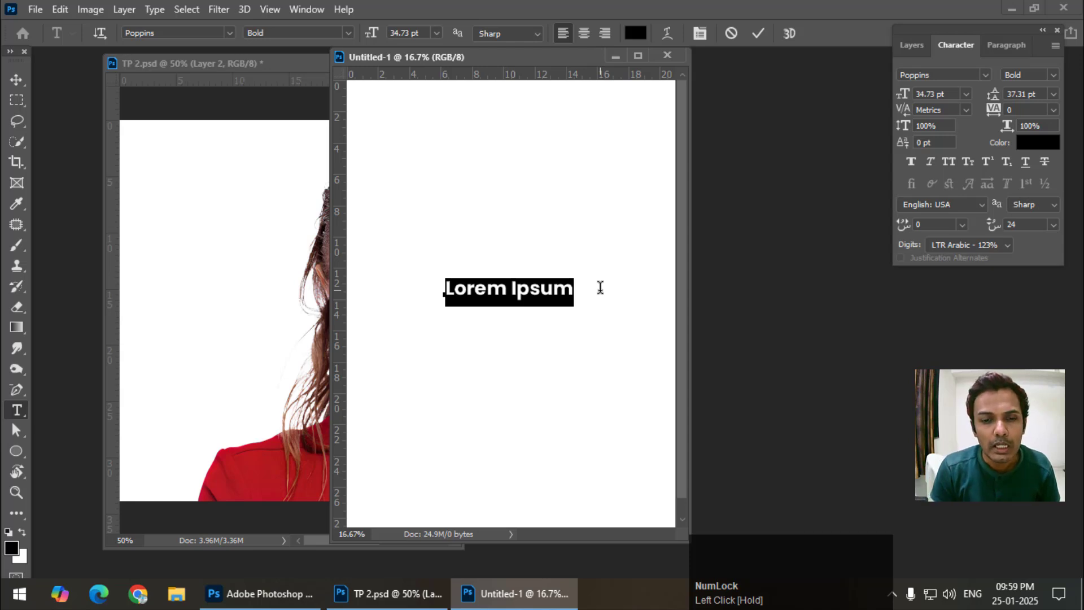
pyautogui.write('QUEEN')
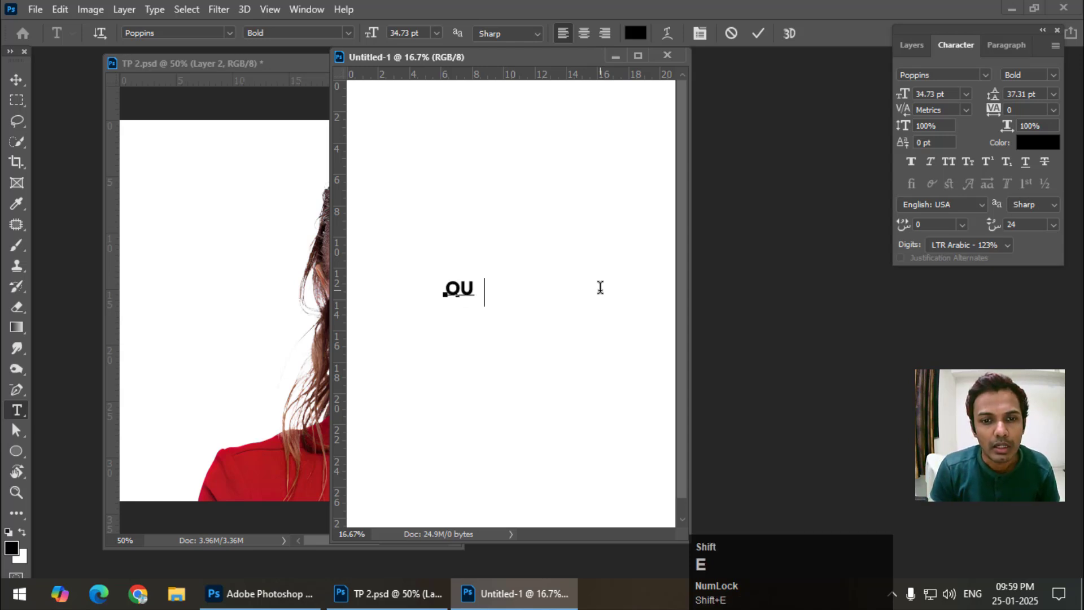
pyautogui.click(15, 79)
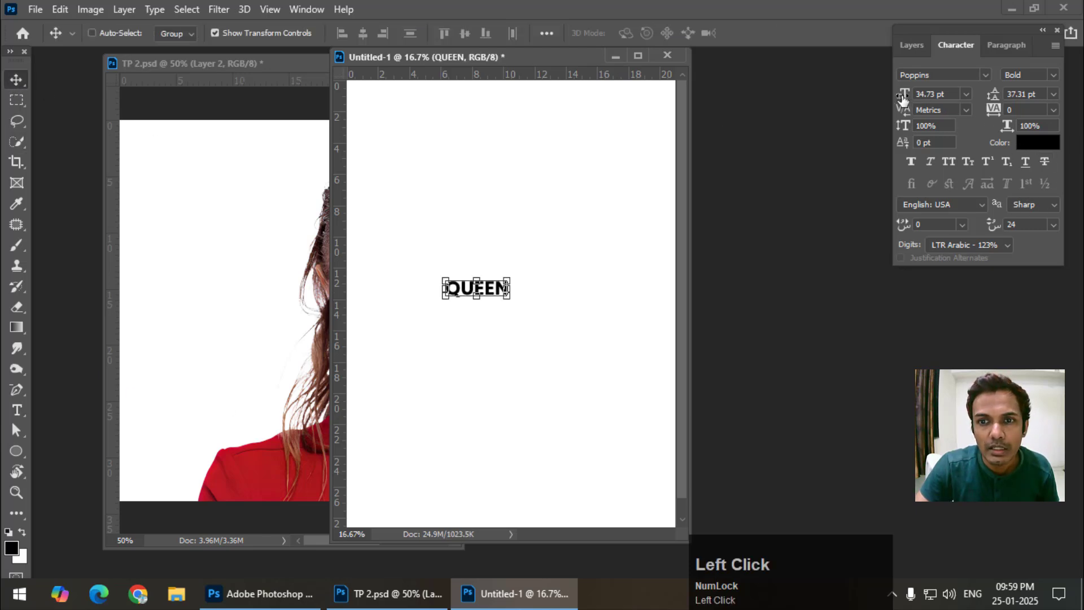
# Set the QUEEN text size to 88 pt and move the text near the middle of the page
pyautogui.moveTo(903, 97); pyautogui.dragTo(948, 97)
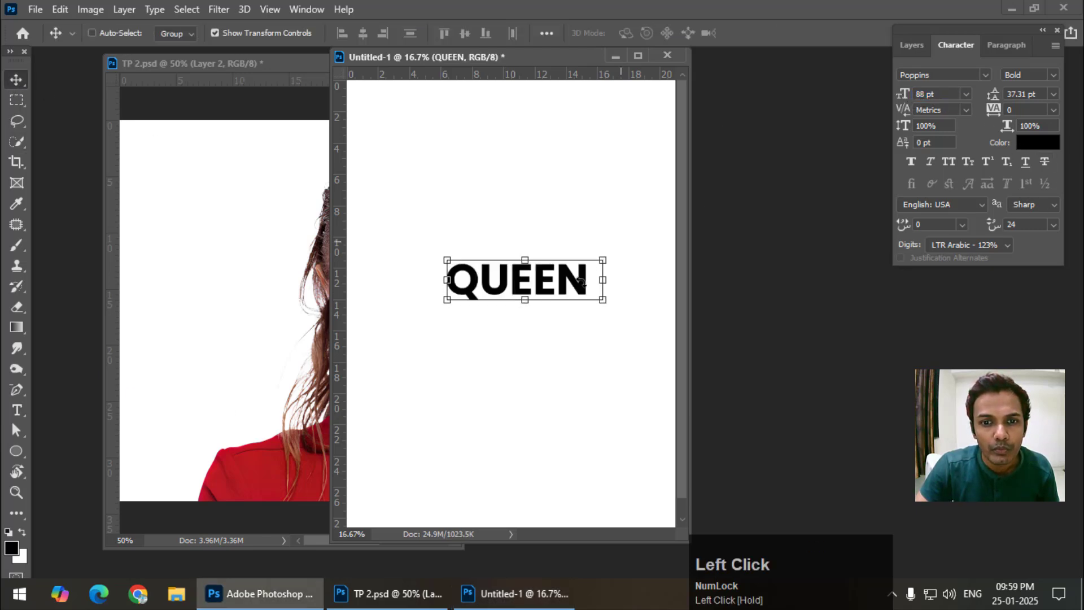
pyautogui.moveTo(535, 293); pyautogui.dragTo(513, 299)
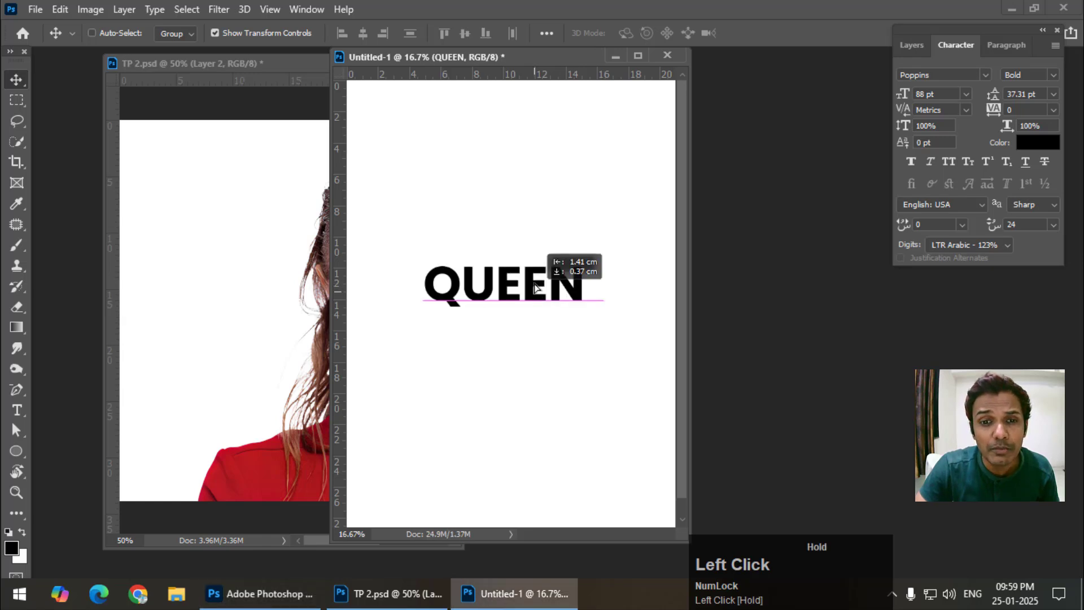
pyautogui.click(10, 106)
pyautogui.click(16, 79)
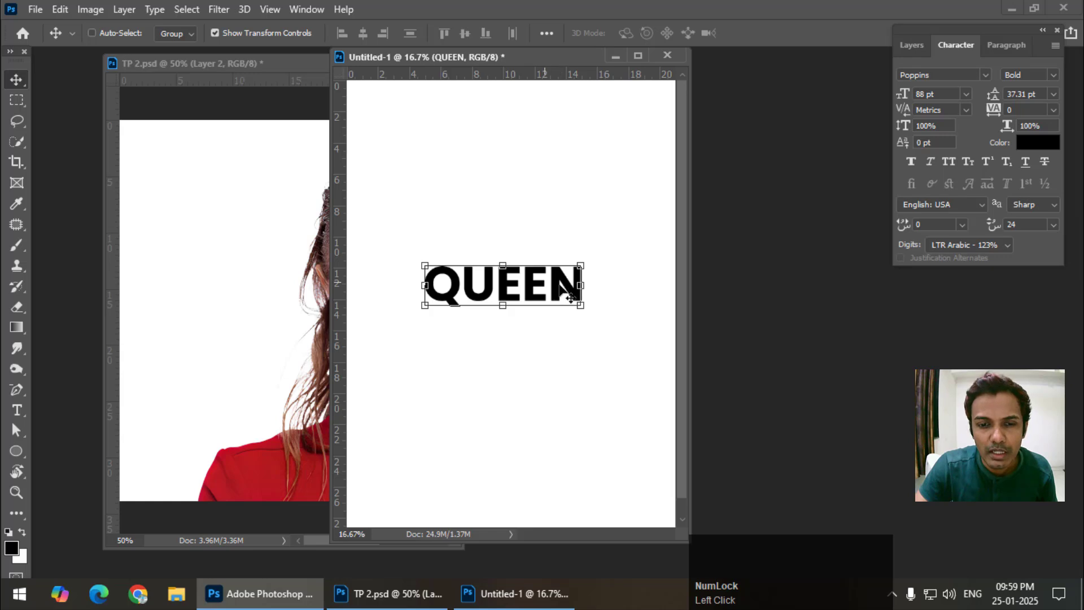
pyautogui.moveTo(567, 293); pyautogui.dragTo(578, 299)
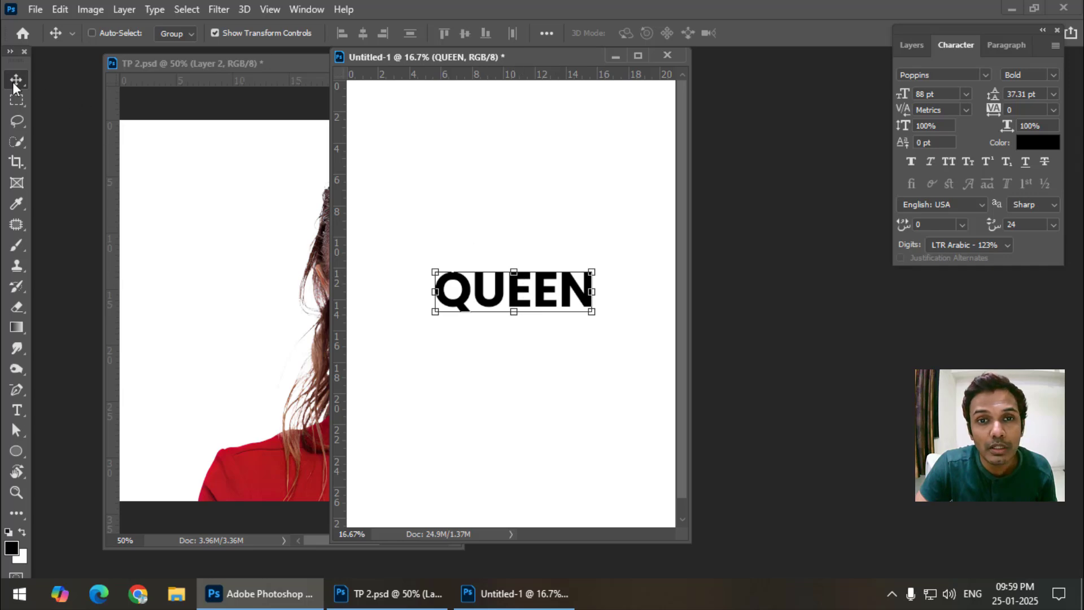
# Define a brush preset from the QUEEN text and name it Text Brush
pyautogui.click(63, 9)
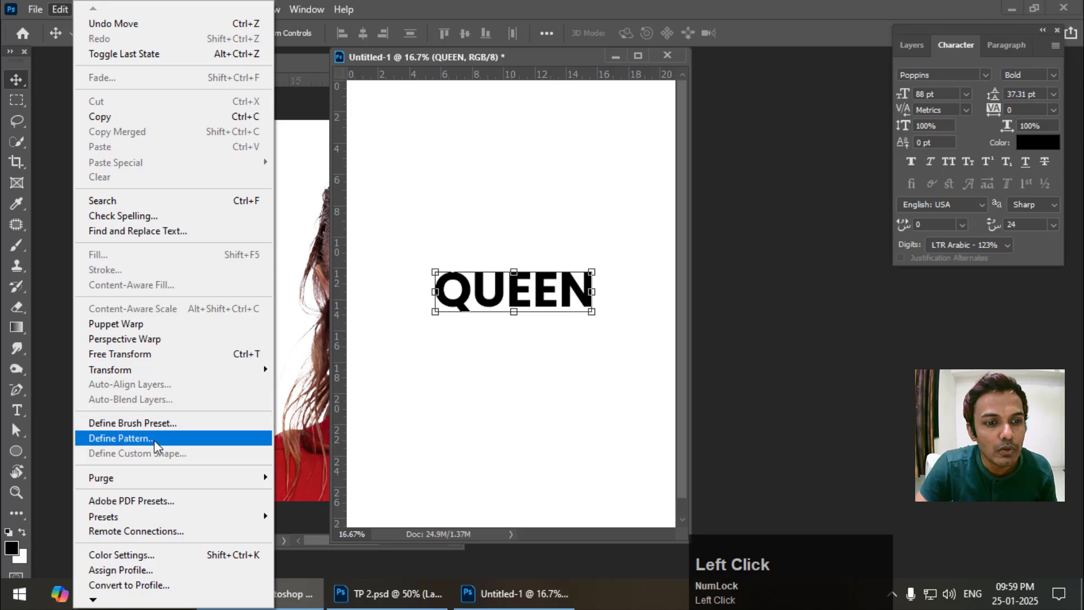
pyautogui.click(154, 428)
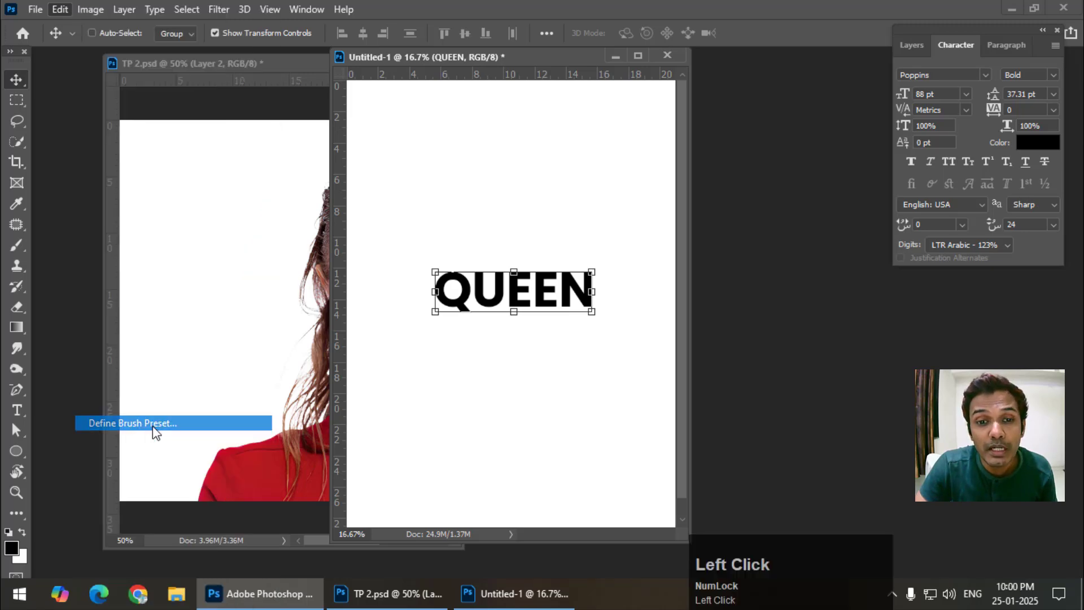
pyautogui.moveTo(555, 150)
pyautogui.mouseDown()
pyautogui.moveTo(439, 208)
pyautogui.moveTo(418, 241)
pyautogui.moveTo(243, 243)
pyautogui.mouseUp()
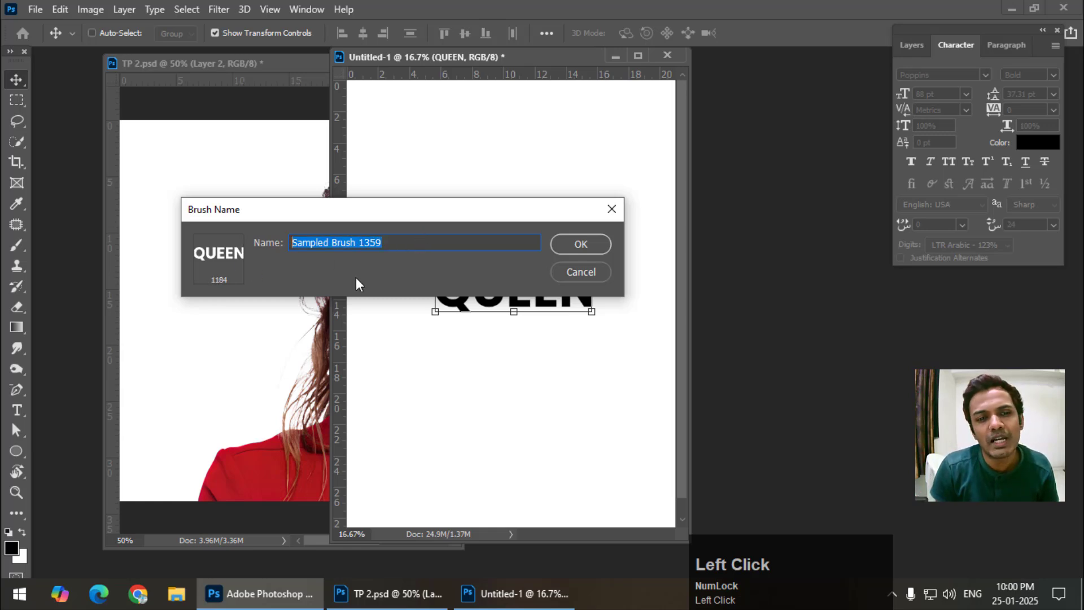
pyautogui.write('Text ')
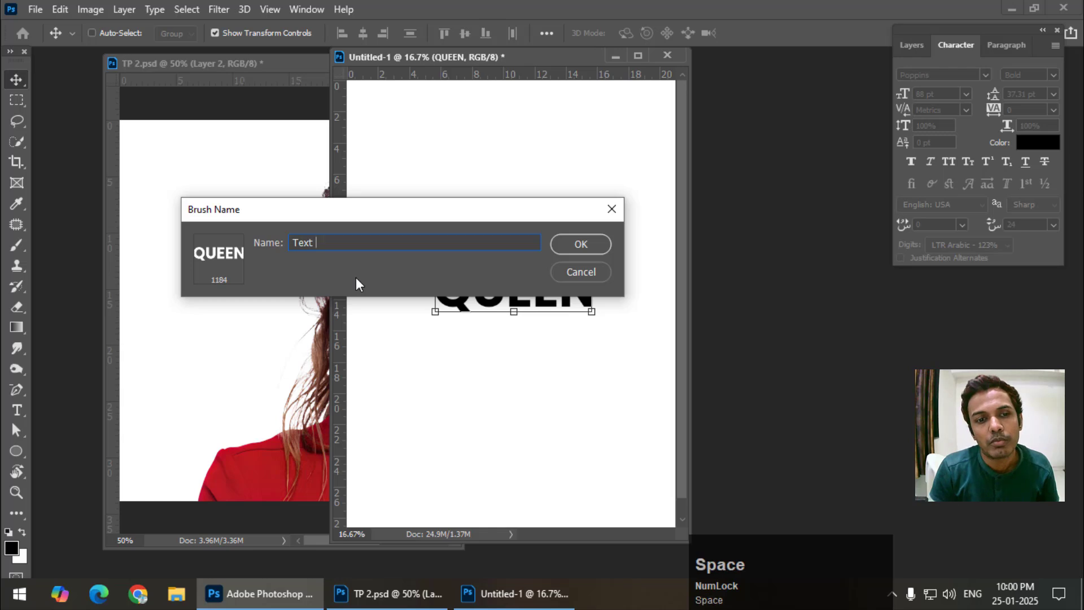
pyautogui.write('Brush')
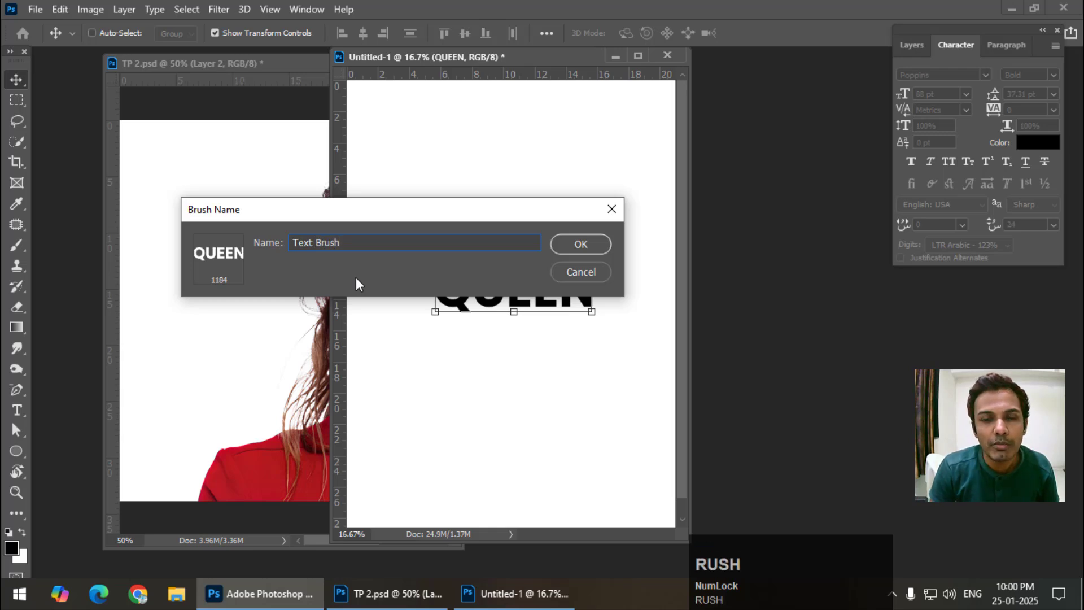
pyautogui.click(580, 244)
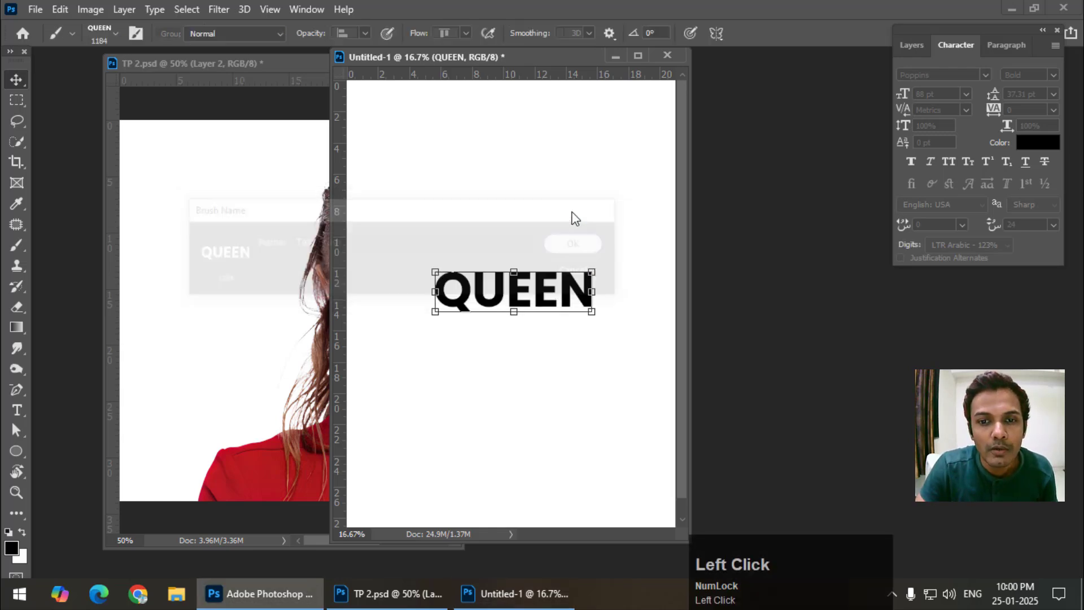
# Close the untitled document without saving and widen the TP 2.psd window to fit the whole portrait
pyautogui.click(667, 56)
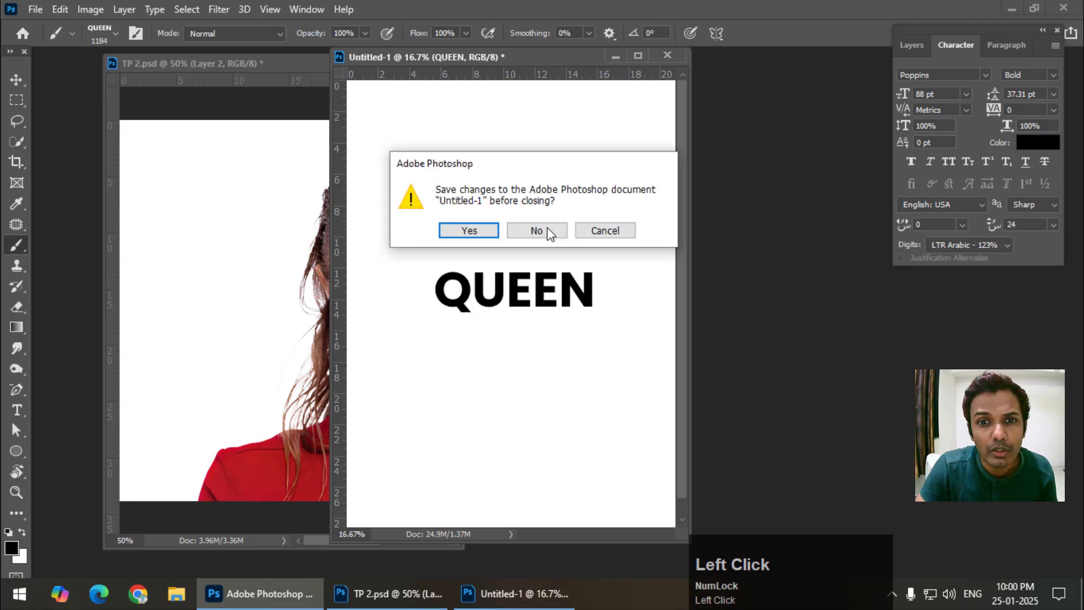
pyautogui.click(539, 231)
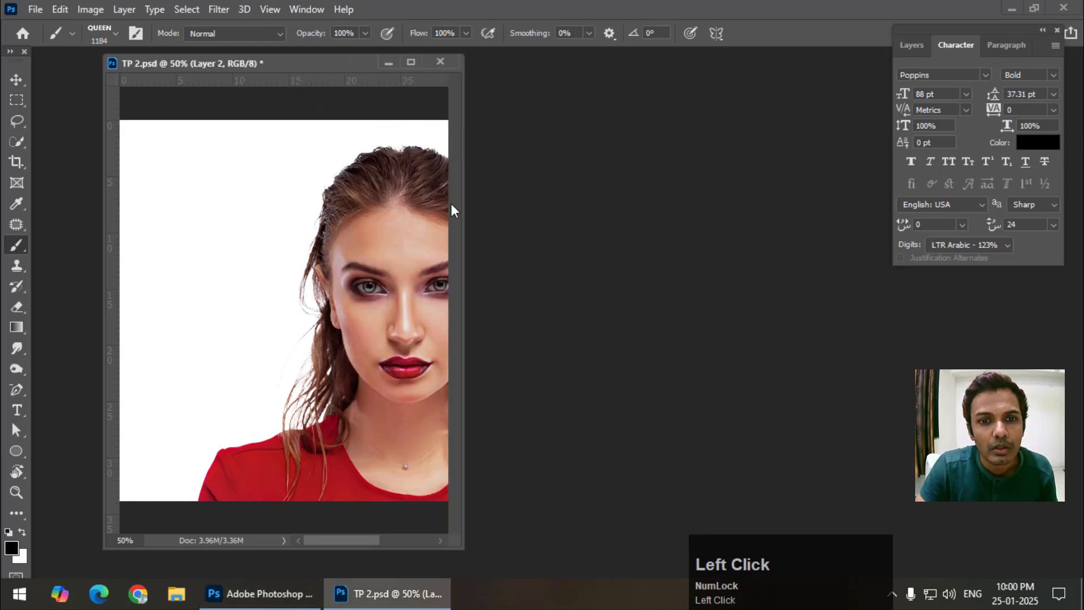
pyautogui.moveTo(462, 202); pyautogui.dragTo(741, 252)
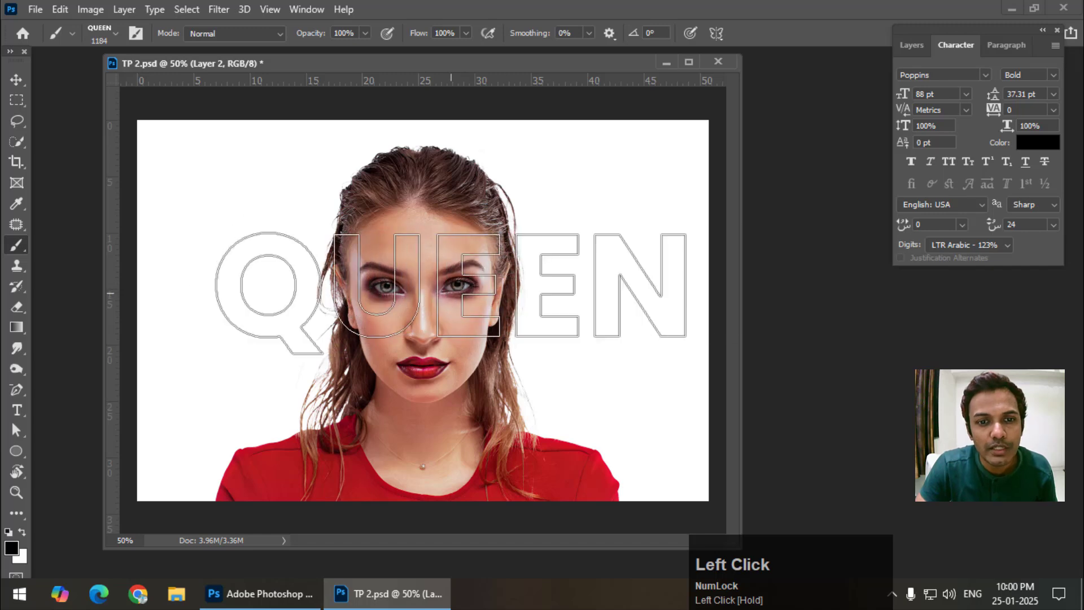
# Reduce the QUEEN brush size to 500, test a single stamp on the portrait and undo it
pyautogui.press('[')
pyautogui.press('[')
pyautogui.press('[')
pyautogui.press('[')
pyautogui.press('[')
pyautogui.press('[')
pyautogui.press('[')
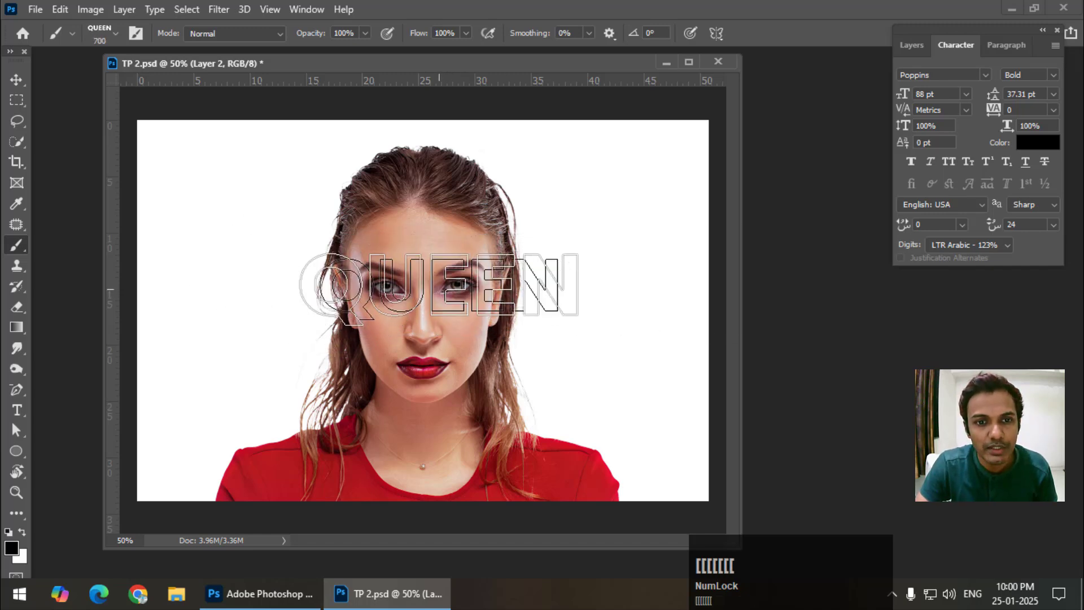
pyautogui.click(520, 326)
pyautogui.hotkey('ctrl', 'z')
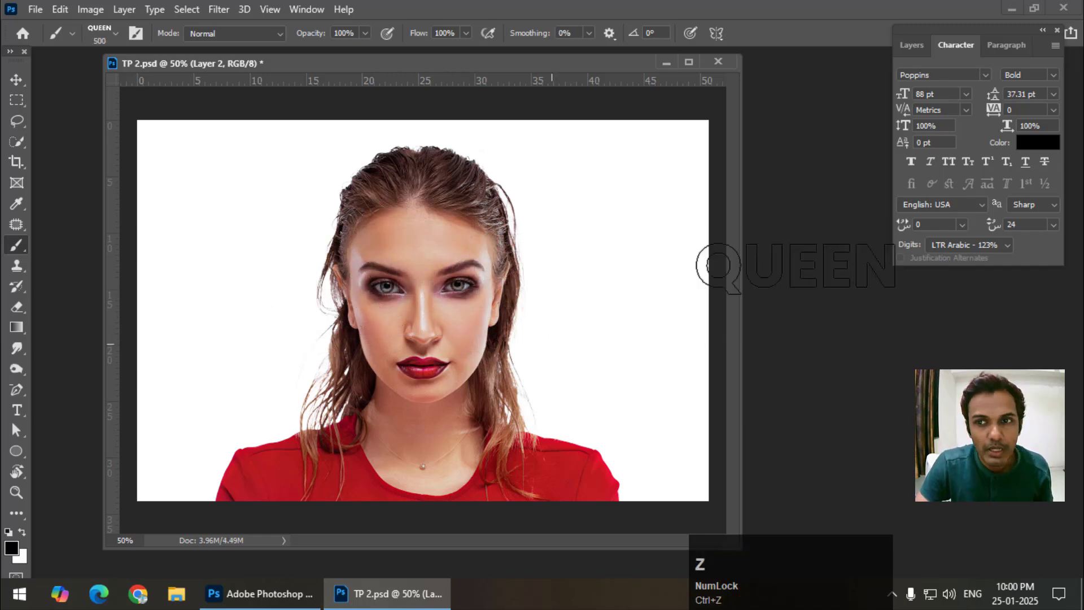
# Check the portrait cutout and white background by toggling Layer 2 and Layer 3 visibility, and make Layer 3 active
pyautogui.click(907, 49)
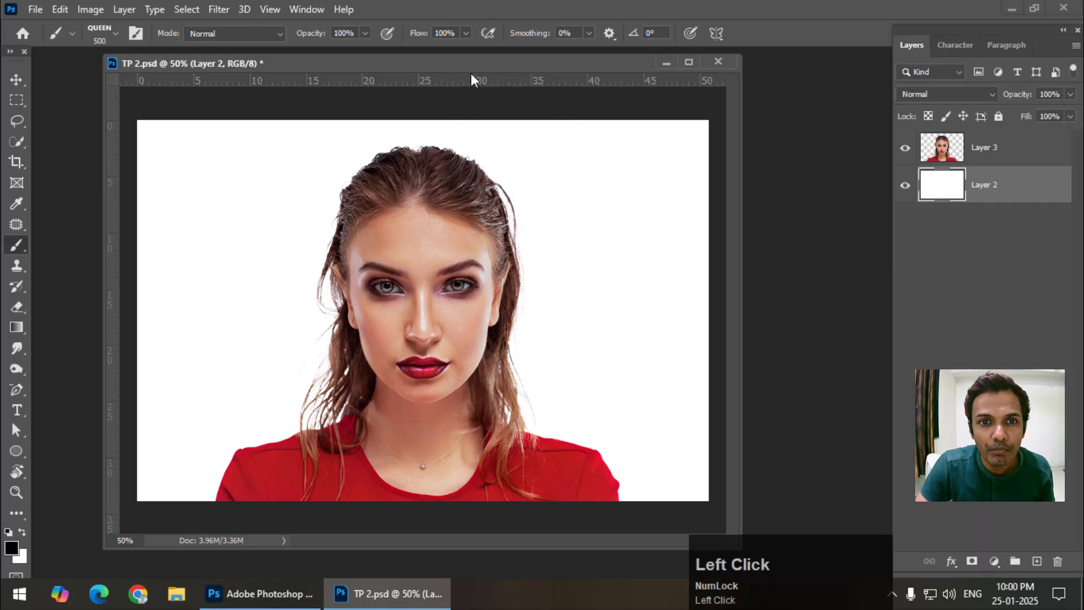
pyautogui.click(908, 186)
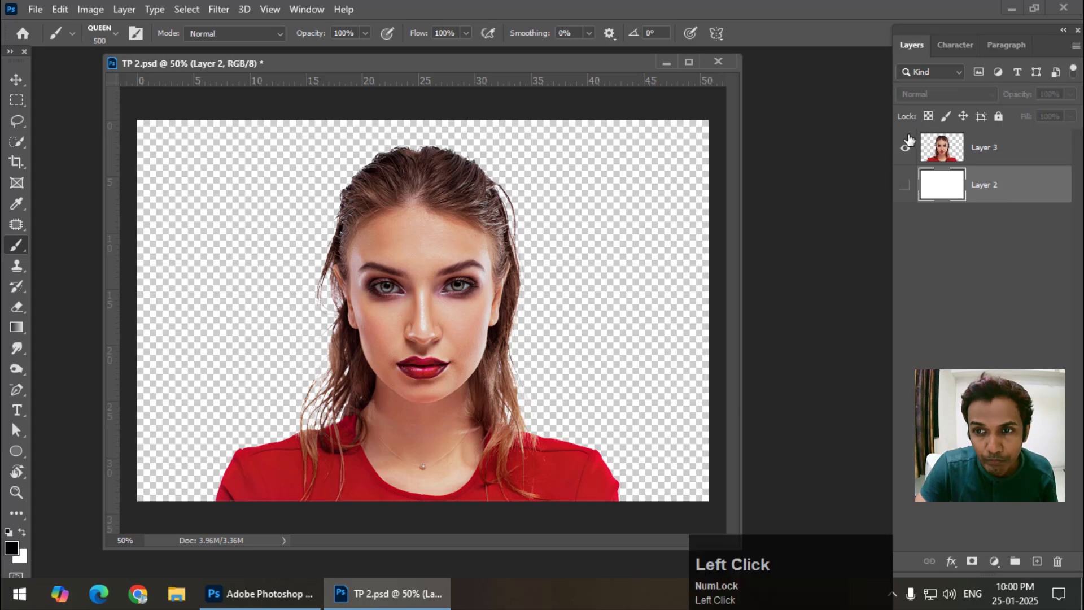
pyautogui.click(948, 156)
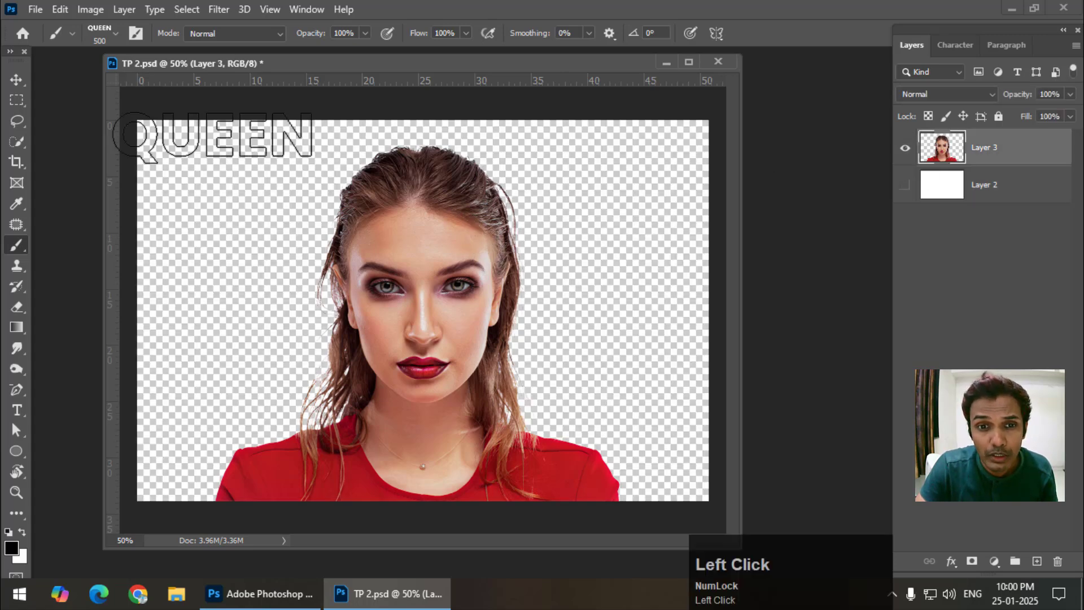
pyautogui.click(906, 186)
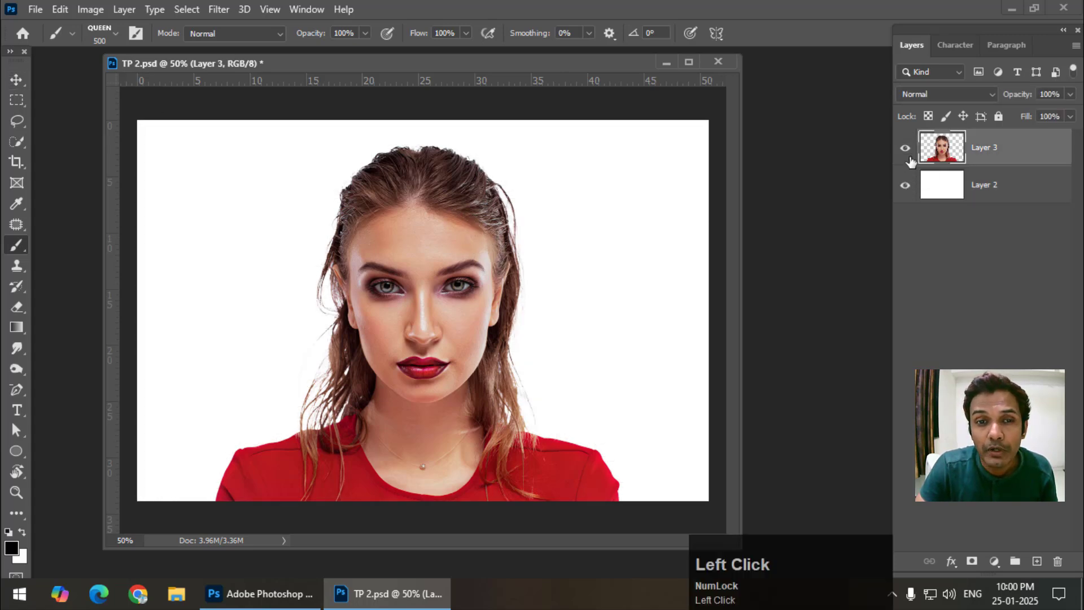
pyautogui.click(906, 149)
pyautogui.click(906, 149)
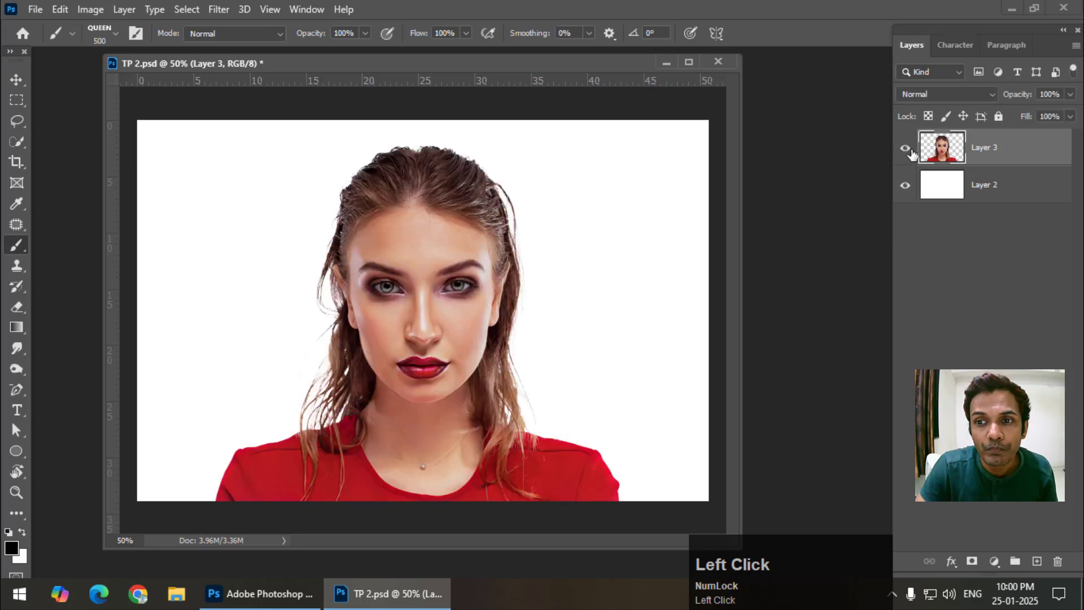
# Select the left half of the portrait with a full-height rectangular marquee ending at the face's centre line, and cut it from Layer 3
pyautogui.click(13, 101)
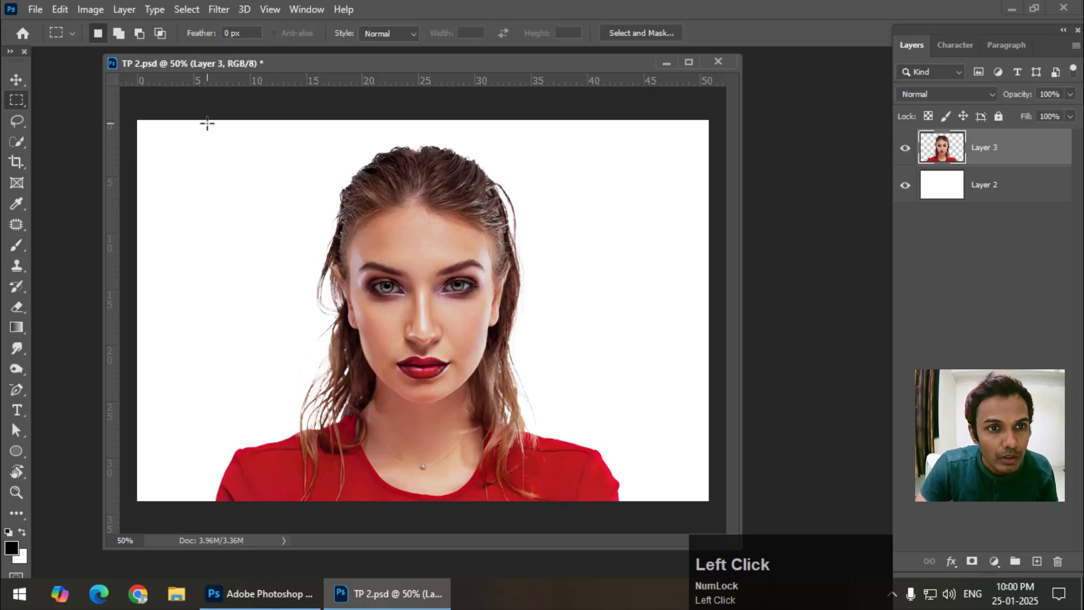
pyautogui.moveTo(196, 122); pyautogui.dragTo(423, 520)
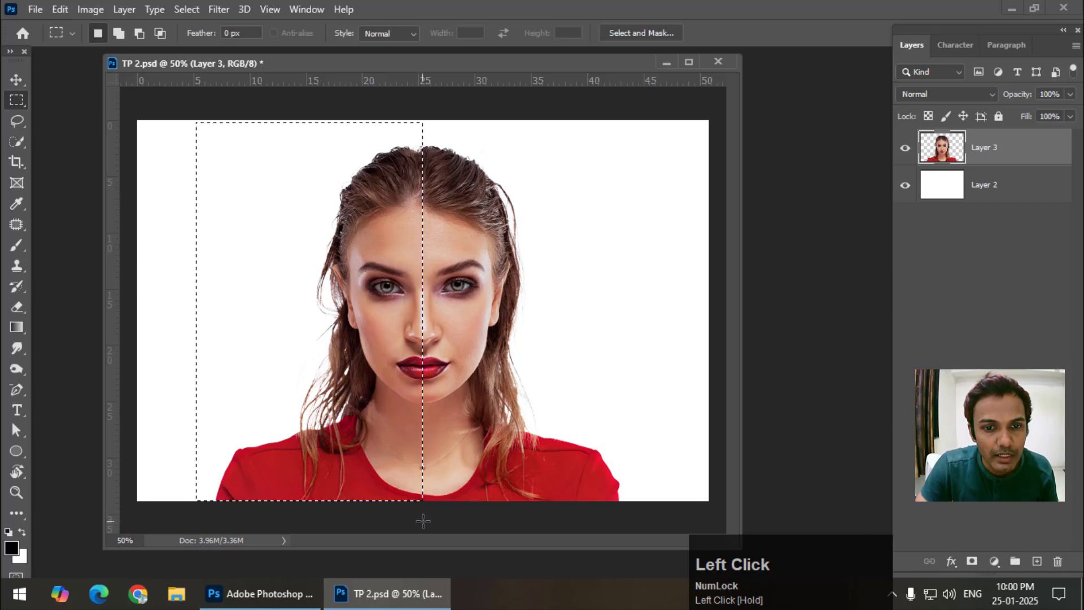
pyautogui.click(60, 9)
pyautogui.click(111, 104)
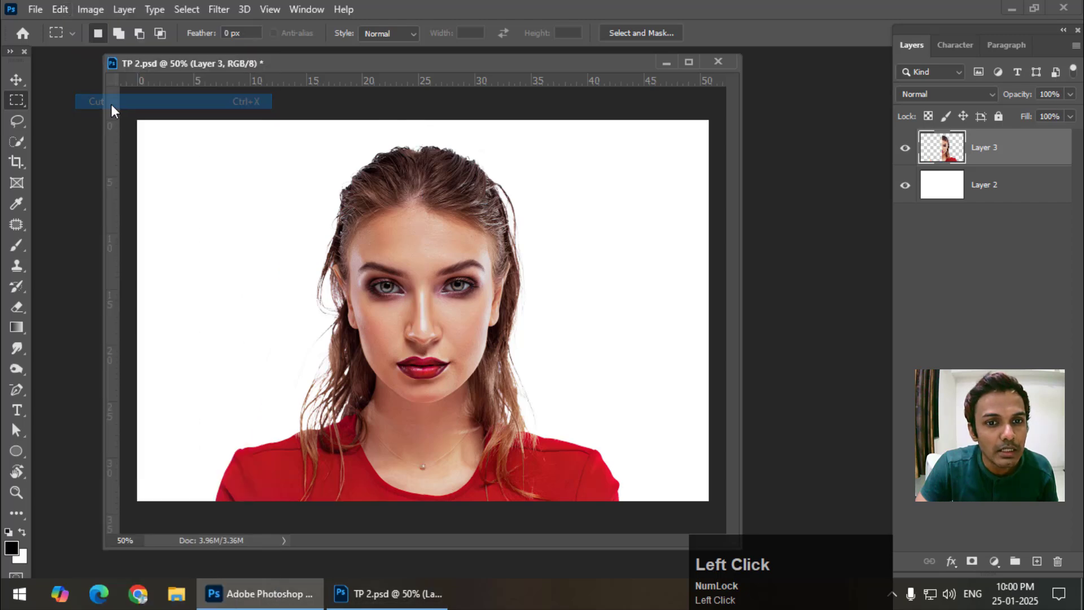
# Paste the cut half of the portrait in place on its own layer, and pick the remaining half on the canvas
pyautogui.click(66, 10)
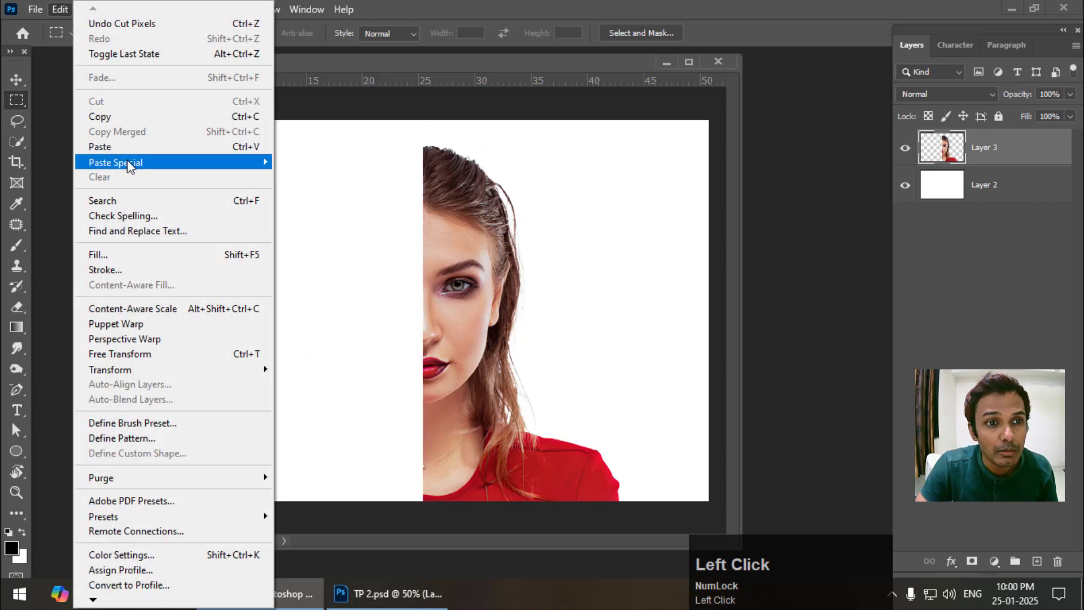
pyautogui.moveTo(130, 163)
pyautogui.click(298, 179)
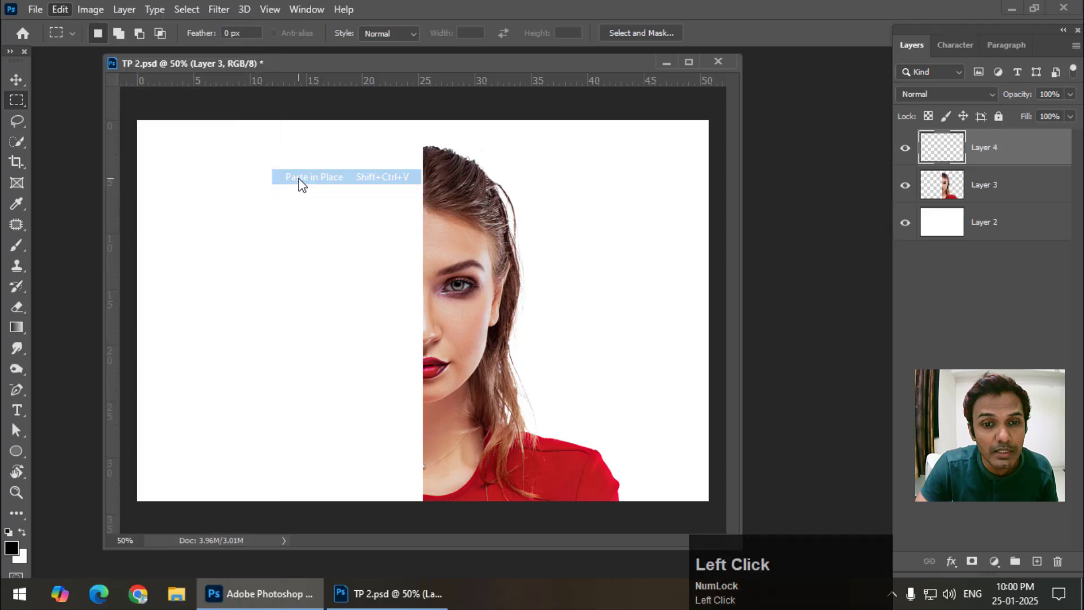
pyautogui.click(17, 79)
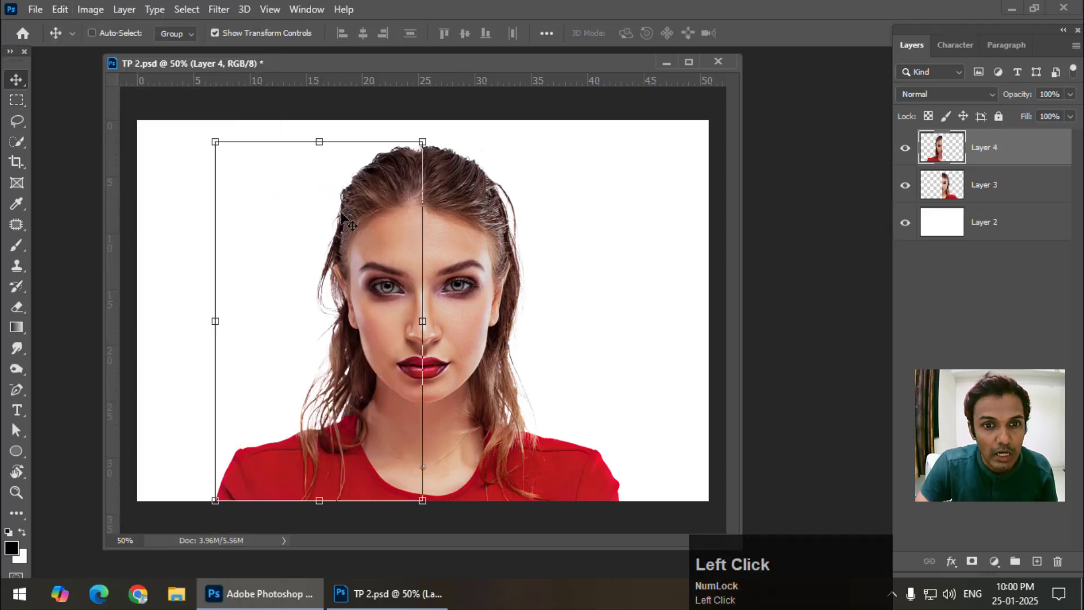
pyautogui.rightClick(438, 219)
pyautogui.click(459, 229)
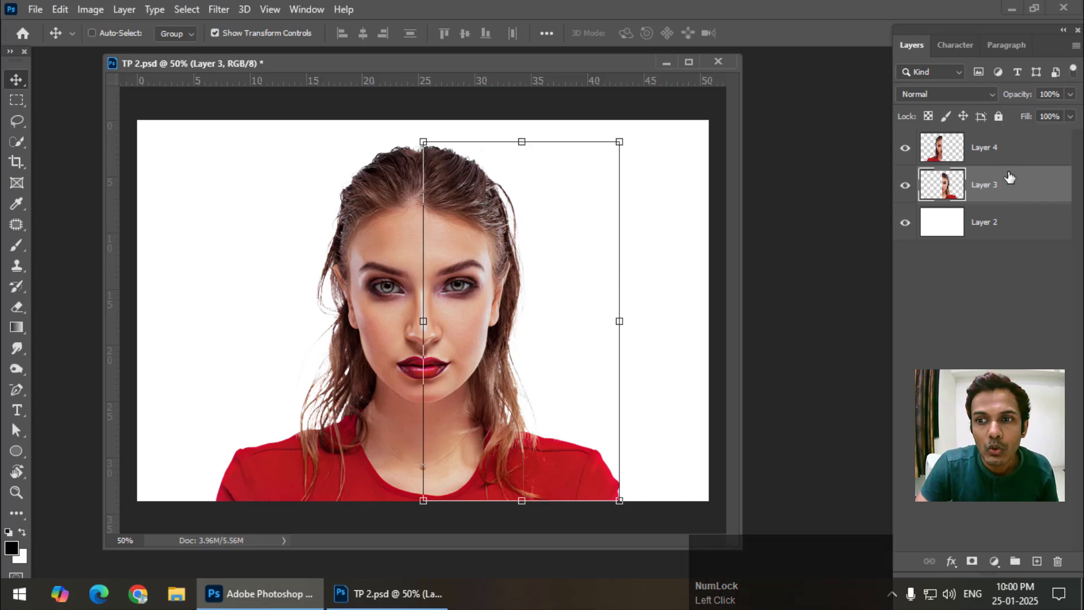
# Add a new empty layer directly above the white Layer 2
pyautogui.click(1018, 187)
pyautogui.click(1039, 236)
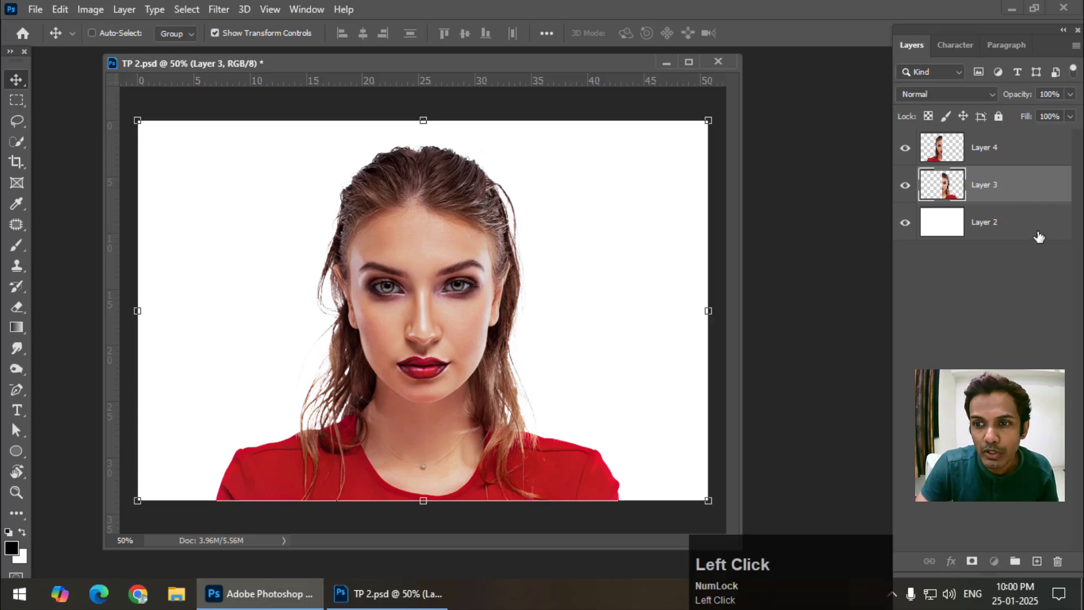
pyautogui.click(1038, 561)
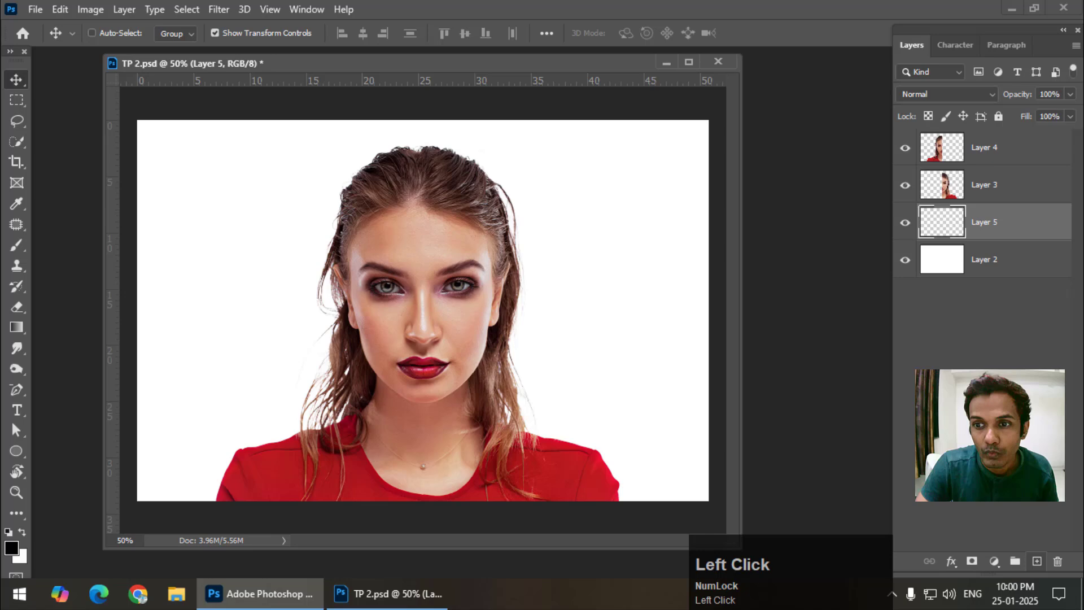
# Clip Layer 3, holding the remaining half of the portrait, to the empty Layer 5 with a clipping mask
pyautogui.click(1024, 189)
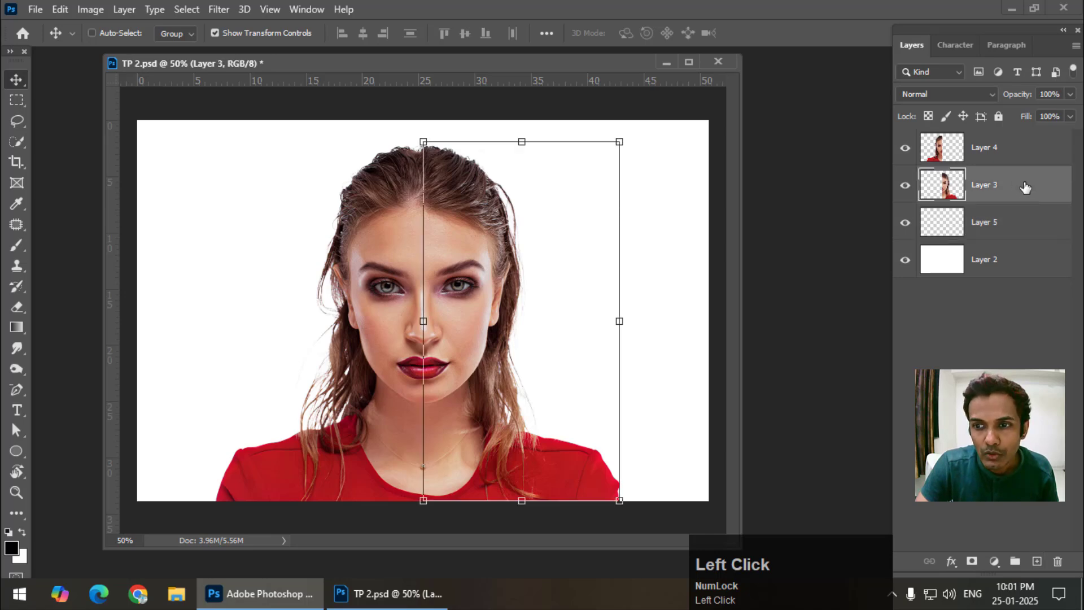
pyautogui.rightClick(1025, 188)
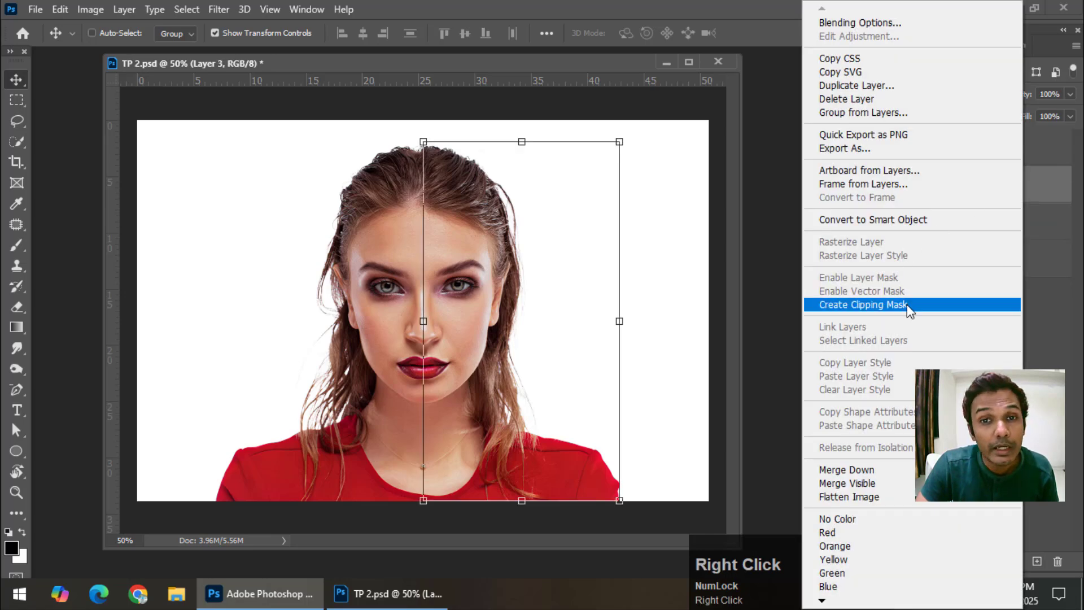
pyautogui.click(909, 306)
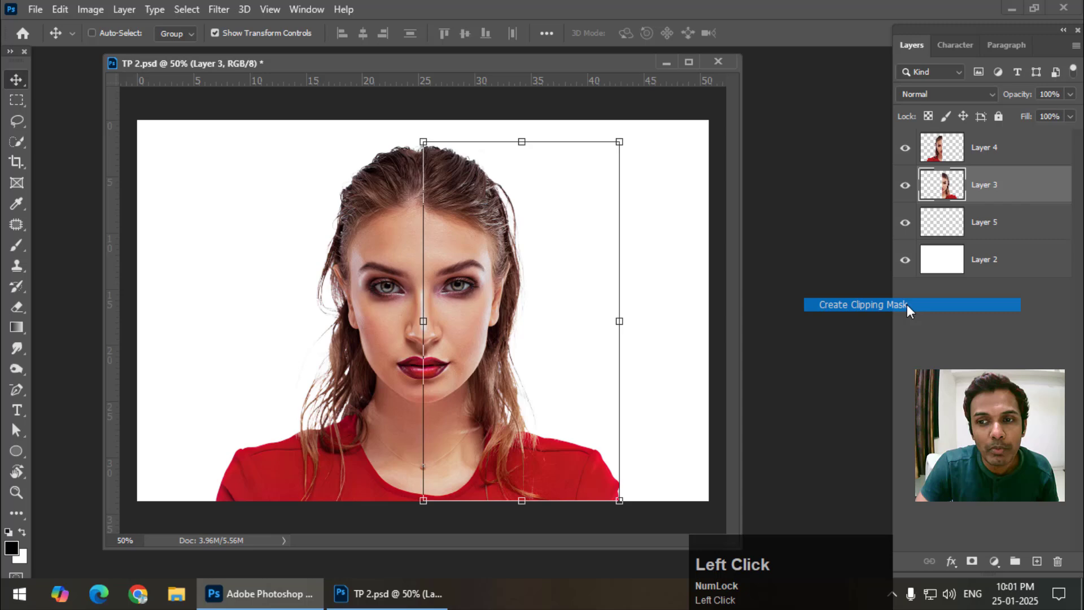
# Make Layer 5 active and load the outline of Layer 3's portrait half as a selection
pyautogui.click(1009, 233)
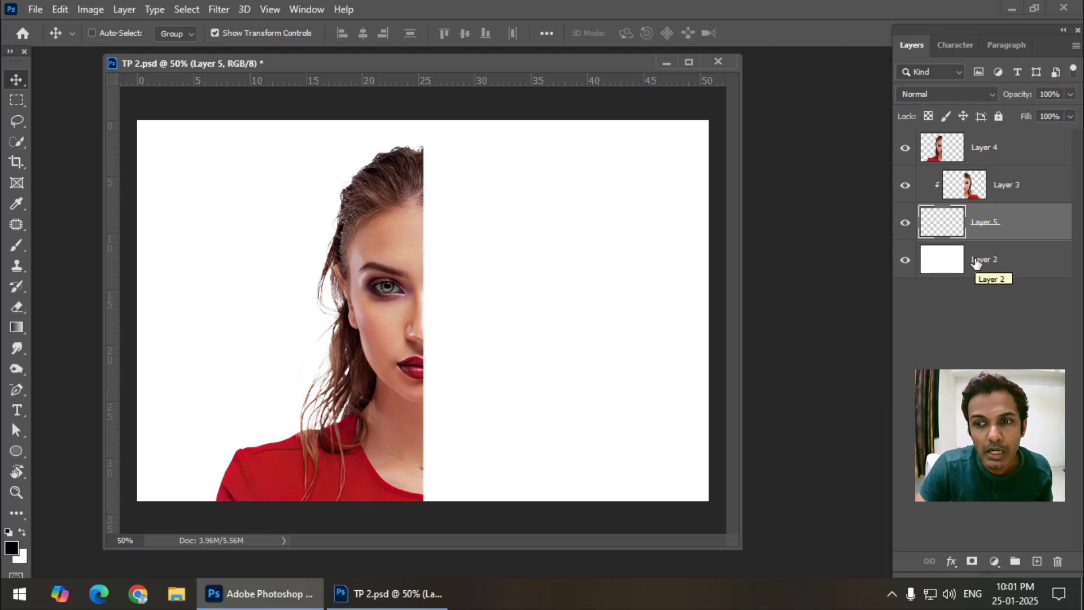
pyautogui.press('ctrl')
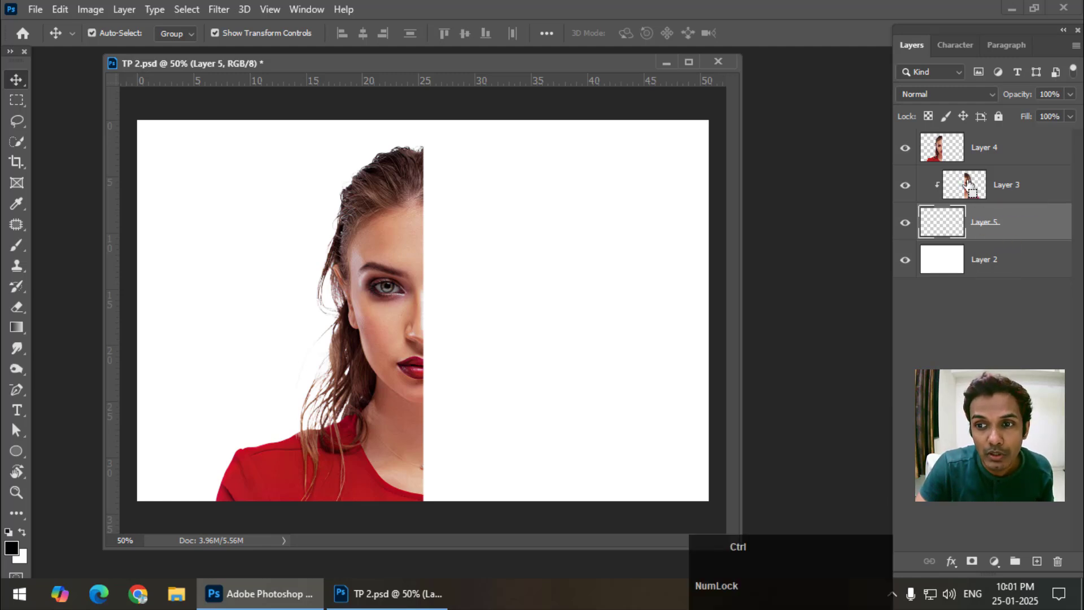
pyautogui.keyDown('ctrl'); pyautogui.click(968, 185); pyautogui.keyUp('ctrl')
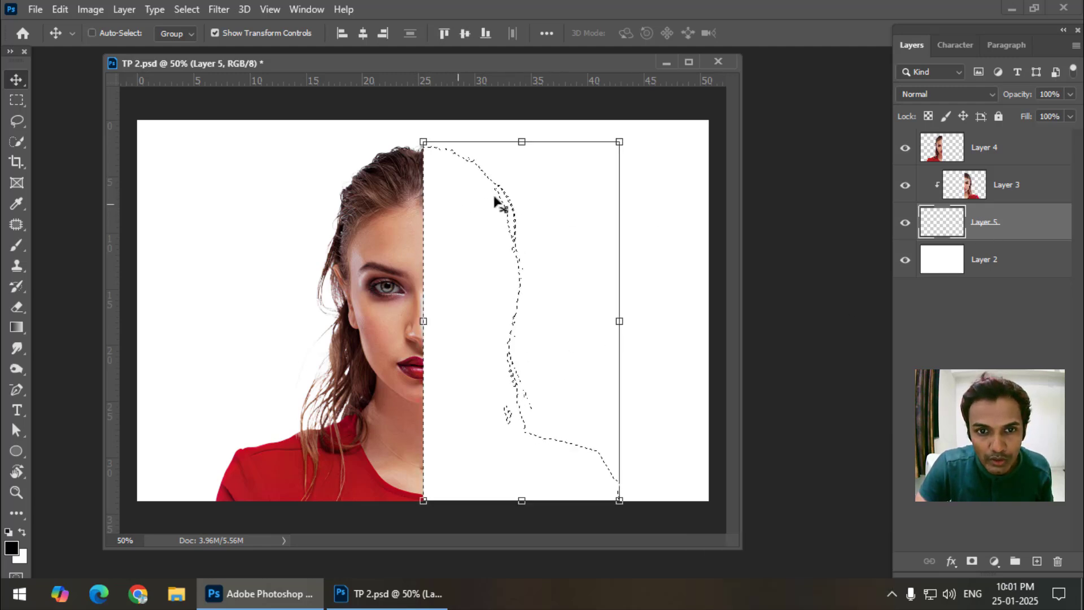
# Activate the Brush tool and reduce the QUEEN brush size to 125 px for painting inside the selected half
pyautogui.moveTo(8, 243); pyautogui.dragTo(79, 246)
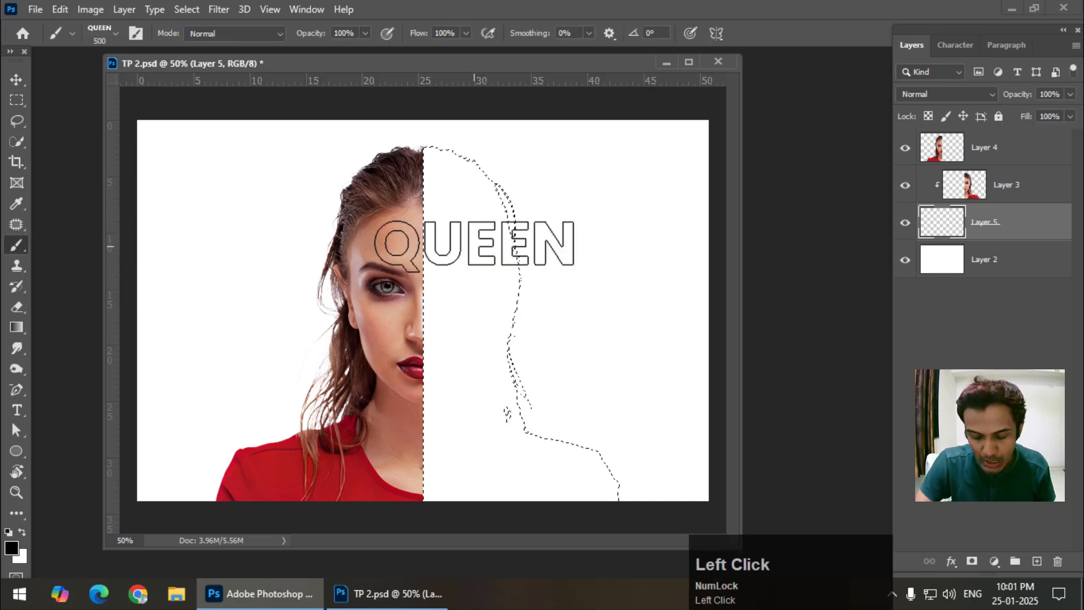
pyautogui.scroll(-1, 486, 240)
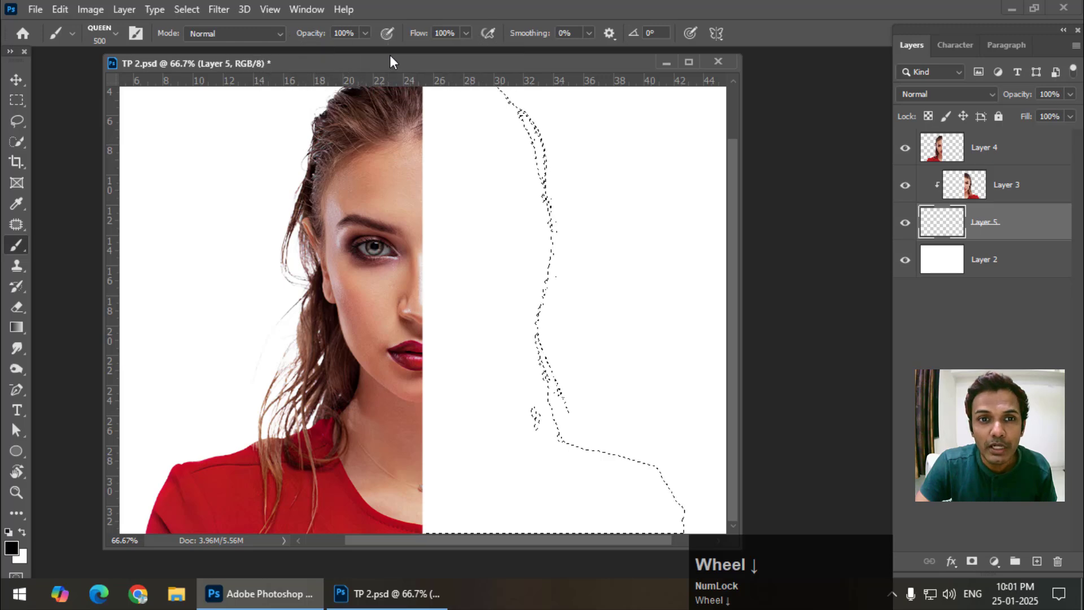
pyautogui.moveTo(396, 63); pyautogui.dragTo(397, 32)
pyautogui.scroll(1, 518, 197)
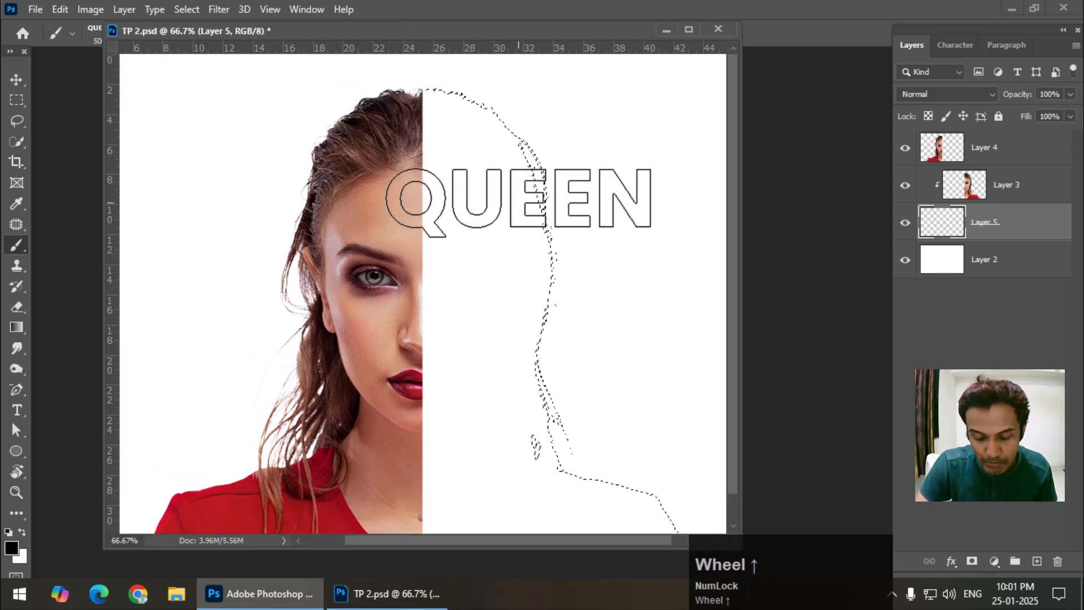
pyautogui.press('[')
pyautogui.press('[')
pyautogui.press('[')
pyautogui.press('[')
pyautogui.press('[')
pyautogui.press('[')
pyautogui.press('[')
pyautogui.press('[')
# Stamp two QUEEN words at 125 px and two at a smaller size across the hair and forehead area of Layer 5
pyautogui.click(473, 190)
pyautogui.click(471, 141)
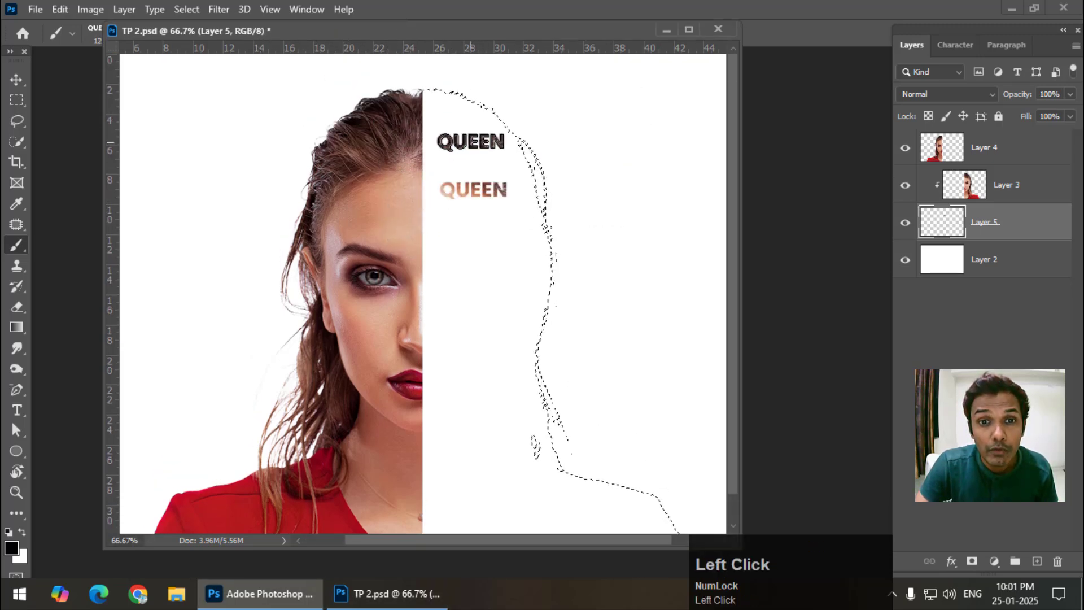
pyautogui.press('[')
pyautogui.press('[')
pyautogui.press('[')
pyautogui.click(471, 165)
pyautogui.click(453, 113)
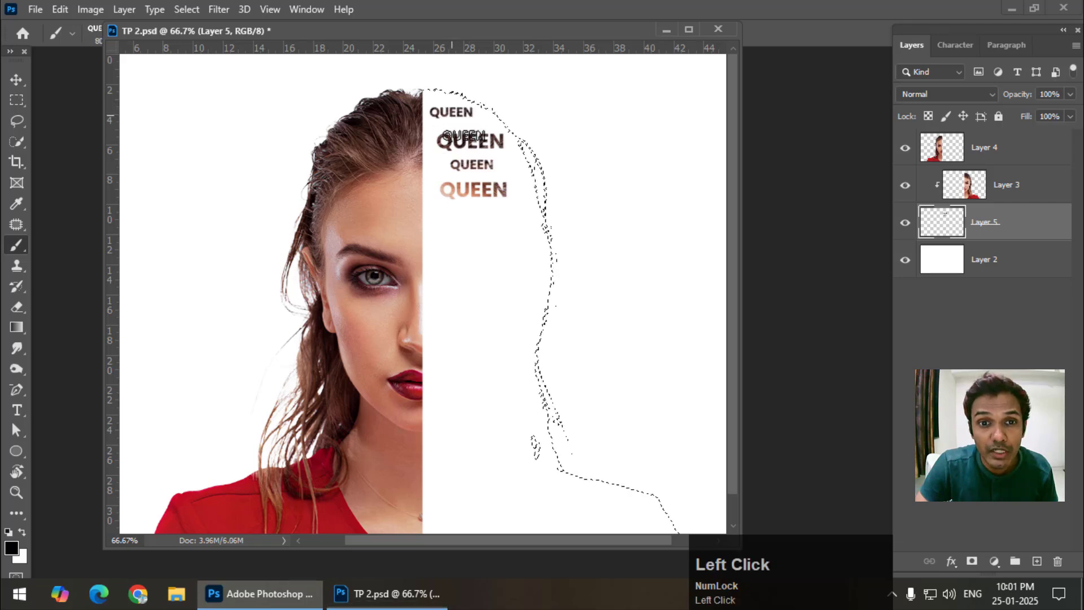
# Enlarge the brush back to 125 px and stamp three more QUEEN words down the eye and cheek area
pyautogui.press(']')
pyautogui.press(']')
pyautogui.press(']')
pyautogui.click(479, 233)
pyautogui.click(483, 255)
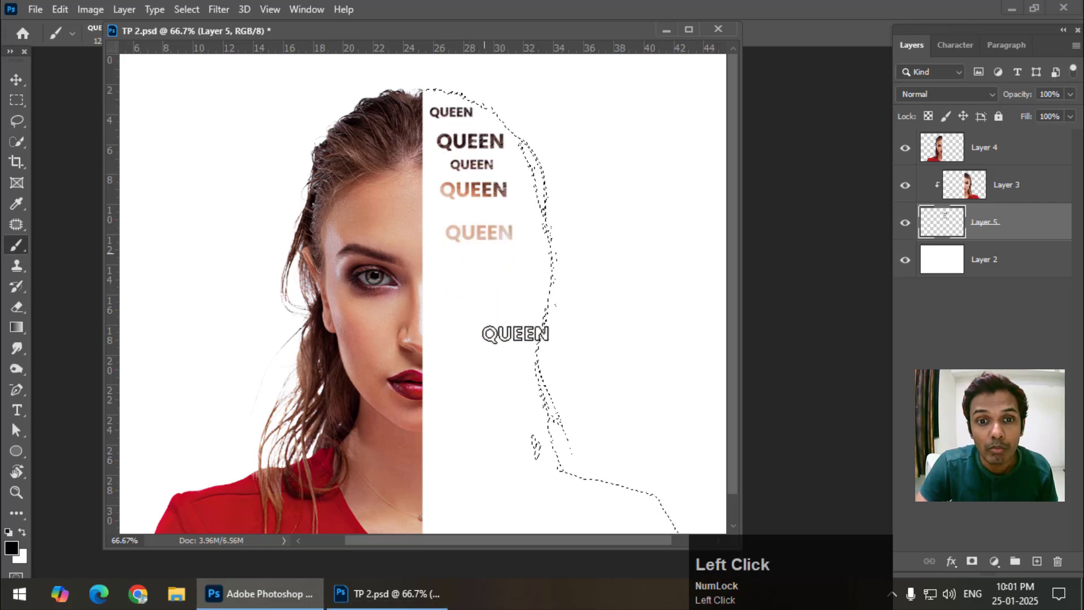
pyautogui.click(469, 296)
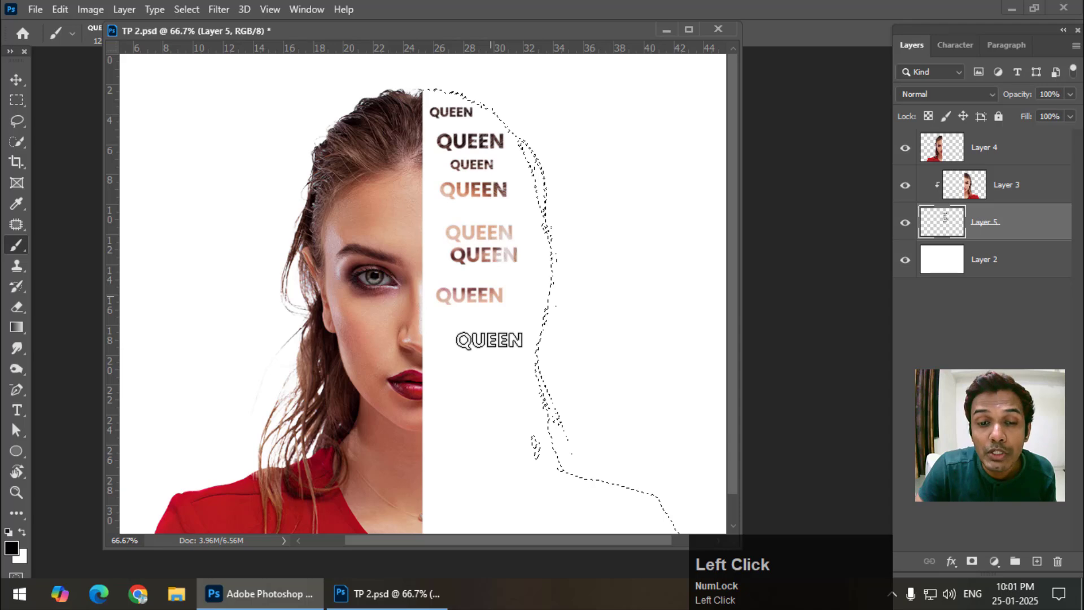
# Undo all the QUEEN test stamps on Layer 5
pyautogui.press('ctrl')
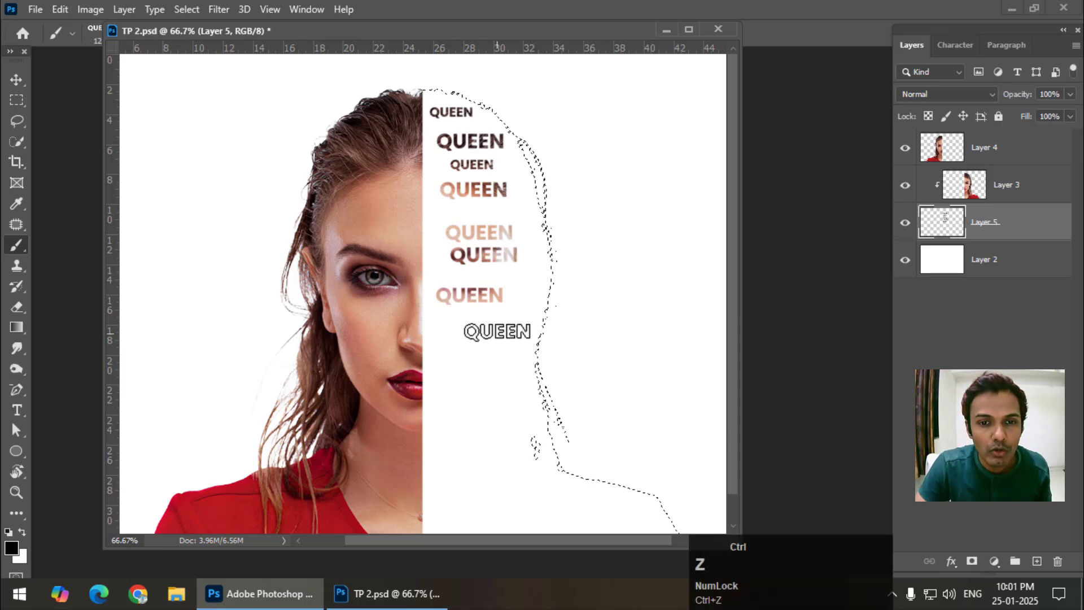
pyautogui.hotkey('ctrl', 'z')
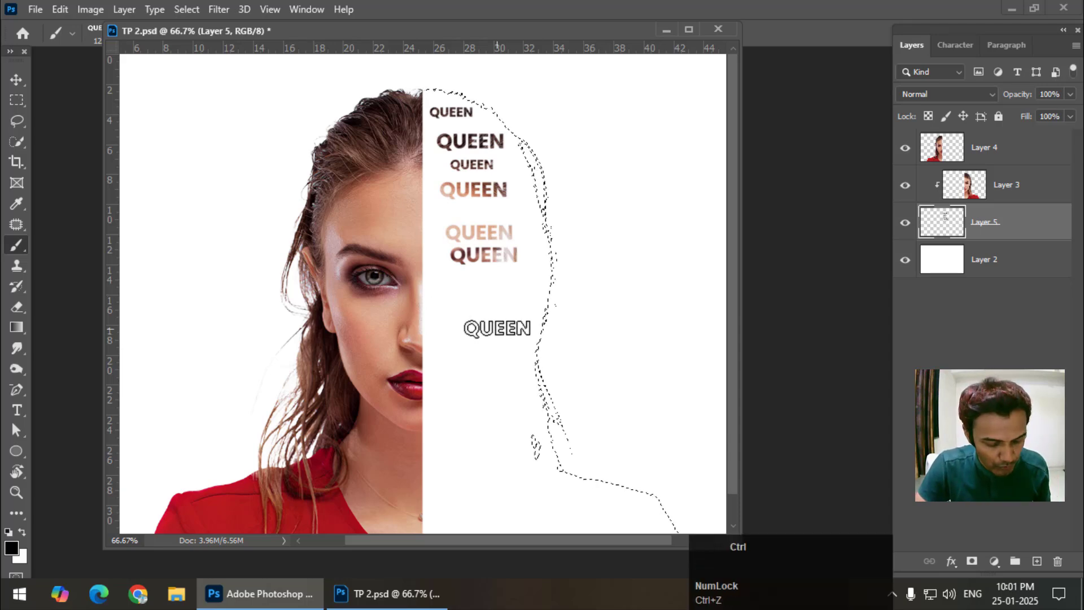
pyautogui.hotkey('ctrl', 'z')
pyautogui.hotkey('ctrl', 'z')
pyautogui.hotkey('ctrl', 'z')
pyautogui.hotkey('ctrl', 'z')
pyautogui.hotkey('ctrl', 'z')
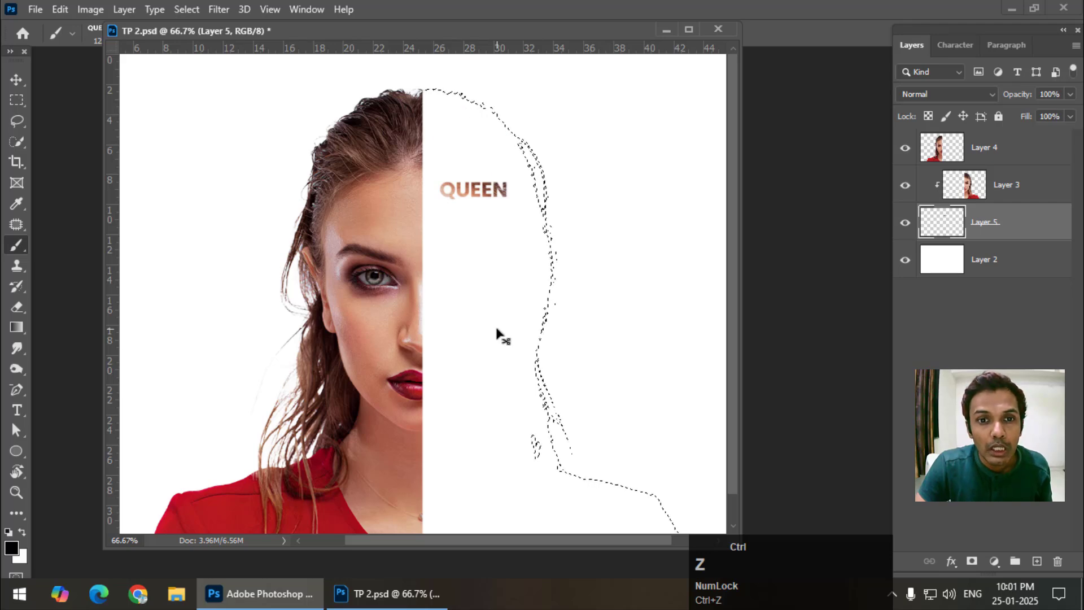
pyautogui.hotkey('ctrl', 'z')
# Lower the document window and open the brush settings, placed clear of the selected half of the face
pyautogui.moveTo(383, 29); pyautogui.dragTo(394, 72)
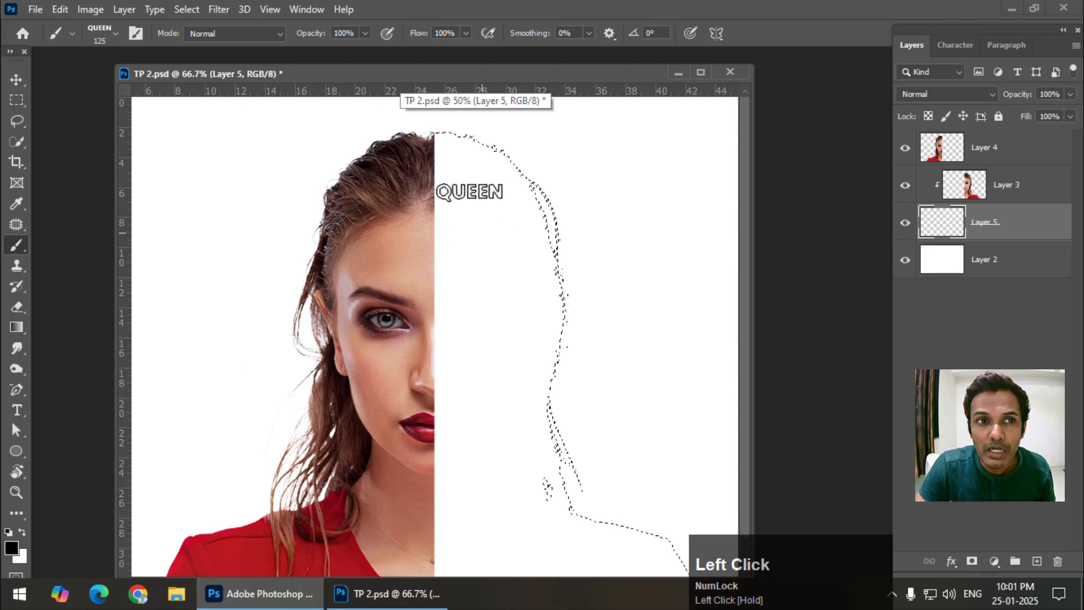
pyautogui.click(138, 35)
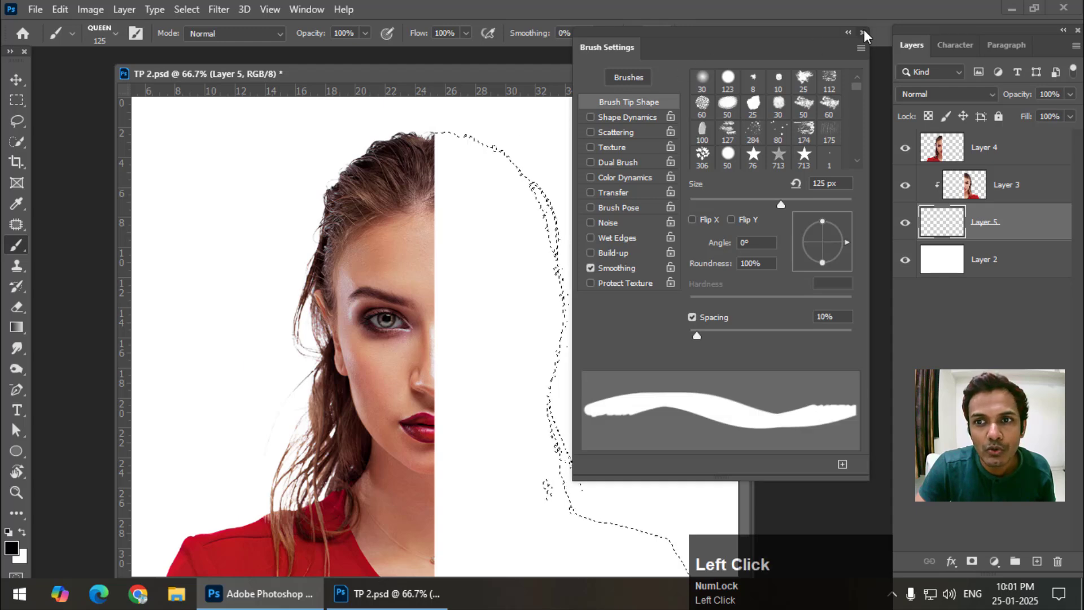
pyautogui.click(863, 32)
pyautogui.click(307, 9)
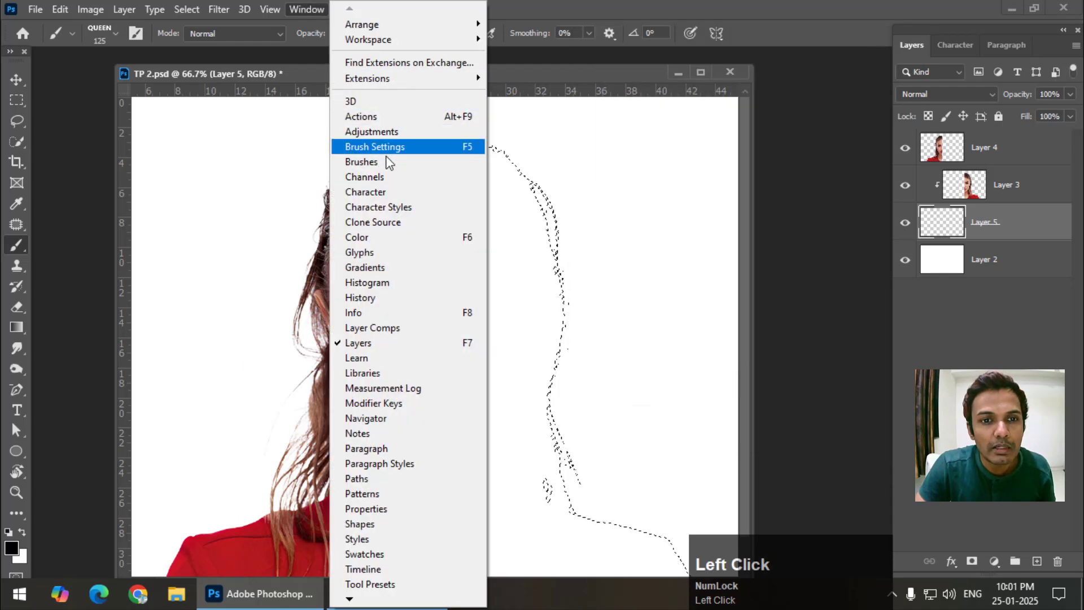
pyautogui.click(468, 147)
pyautogui.moveTo(616, 35)
pyautogui.mouseDown()
pyautogui.moveTo(642, 89)
pyautogui.moveTo(588, 77)
pyautogui.moveTo(630, 73)
pyautogui.moveTo(638, 85)
pyautogui.moveTo(629, 84)
pyautogui.moveTo(655, 86)
pyautogui.mouseUp()
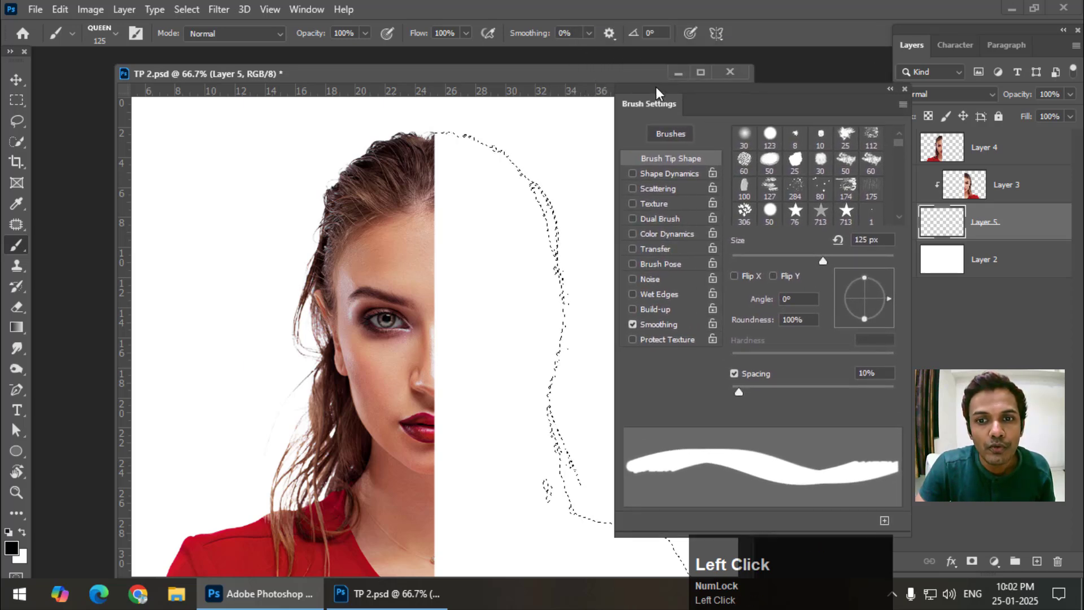
# Enable scattering for the QUEEN brush with Scatter at 574%, and set the brush tip spacing to 43%
pyautogui.click(662, 191)
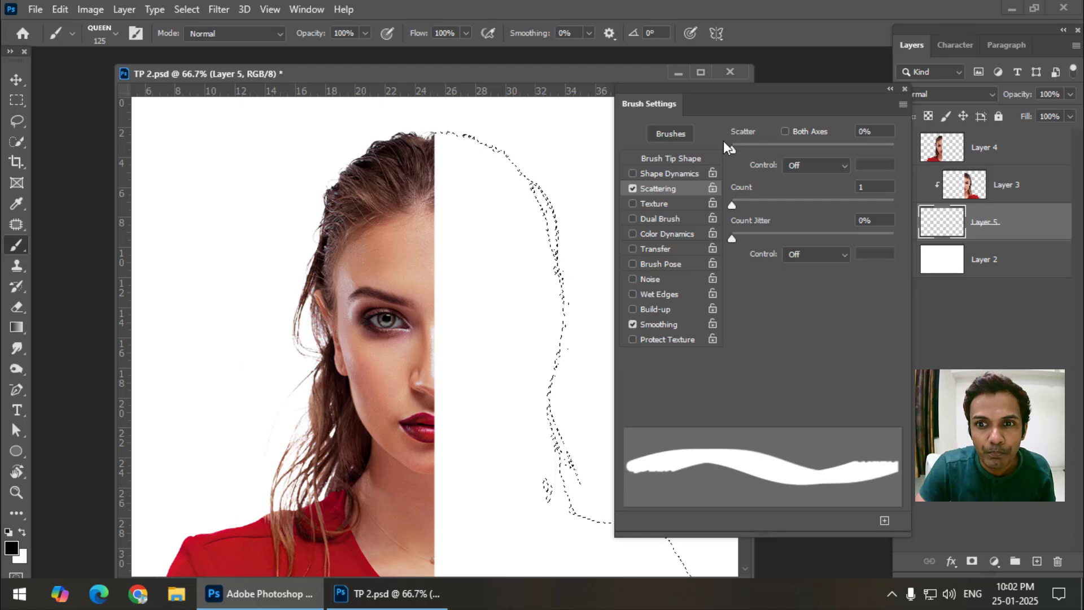
pyautogui.moveTo(735, 147)
pyautogui.mouseDown()
pyautogui.moveTo(790, 141)
pyautogui.moveTo(778, 144)
pyautogui.moveTo(764, 117)
pyautogui.mouseUp()
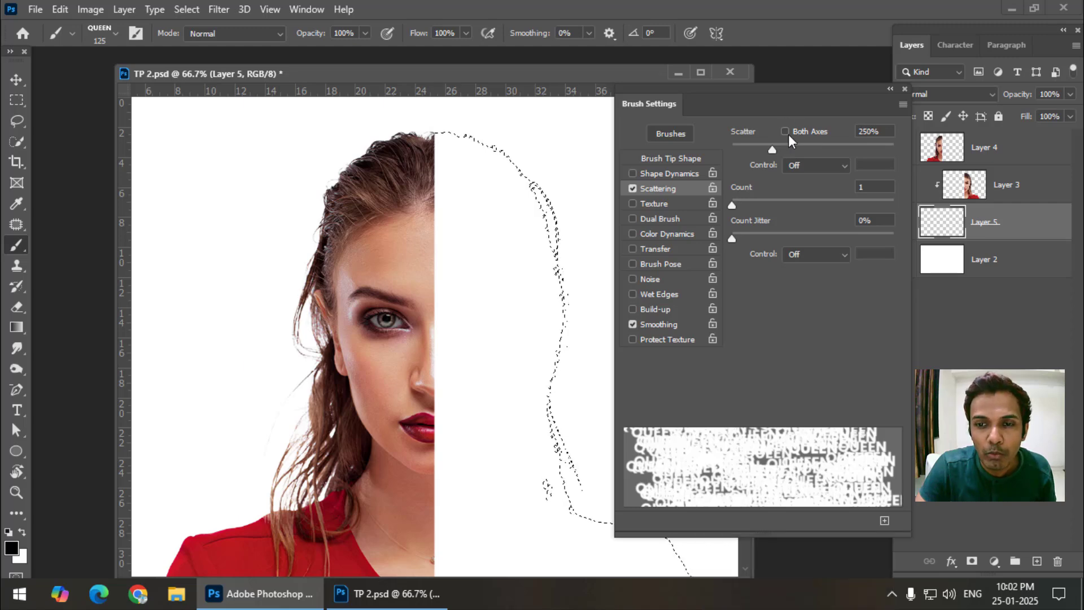
pyautogui.moveTo(773, 148); pyautogui.dragTo(820, 153)
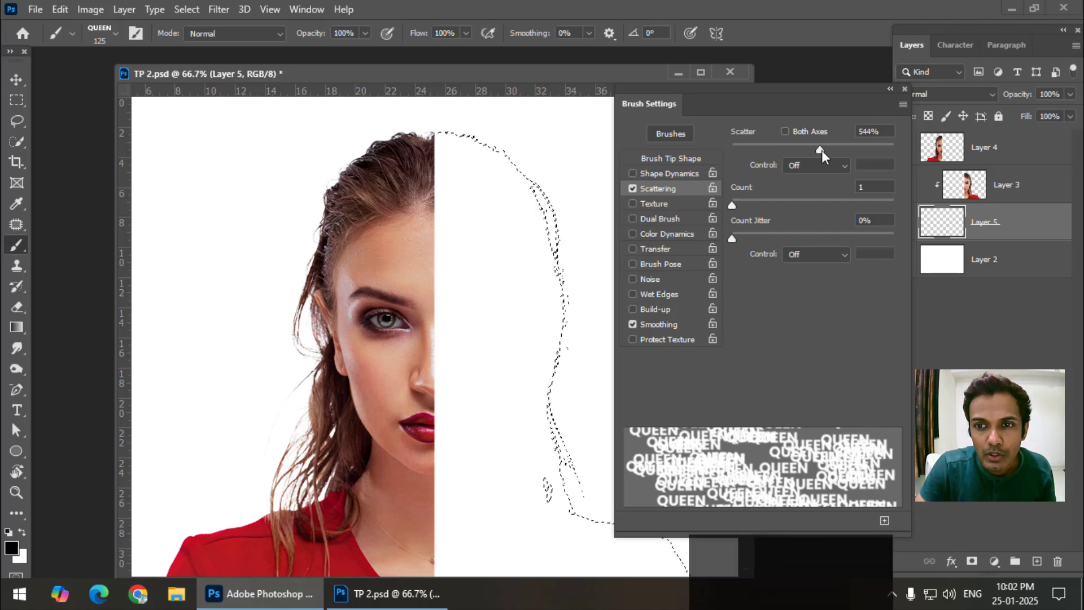
pyautogui.moveTo(821, 150); pyautogui.dragTo(823, 151)
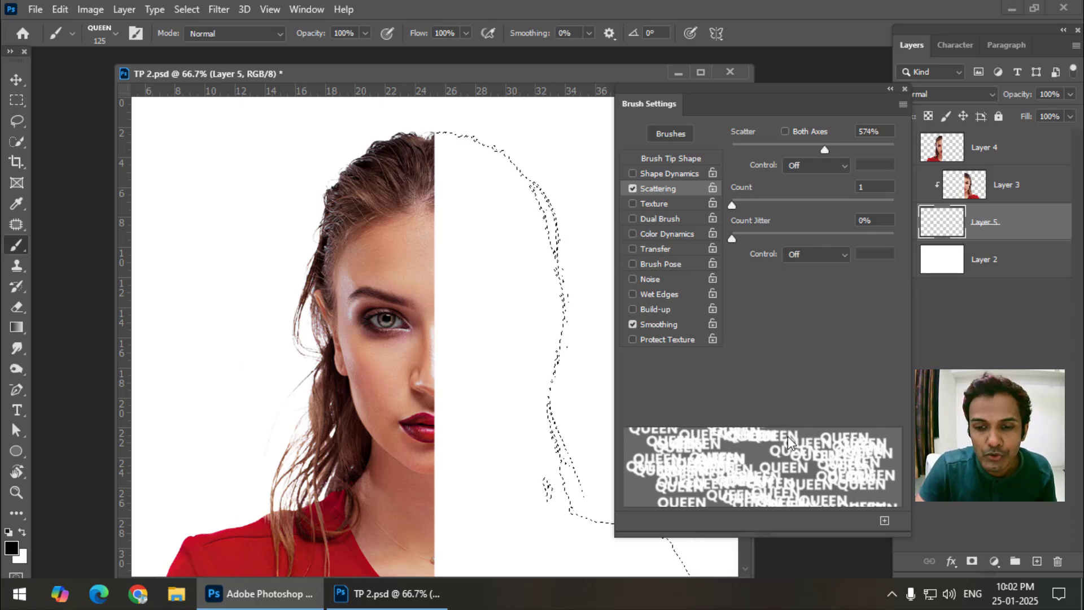
pyautogui.click(652, 158)
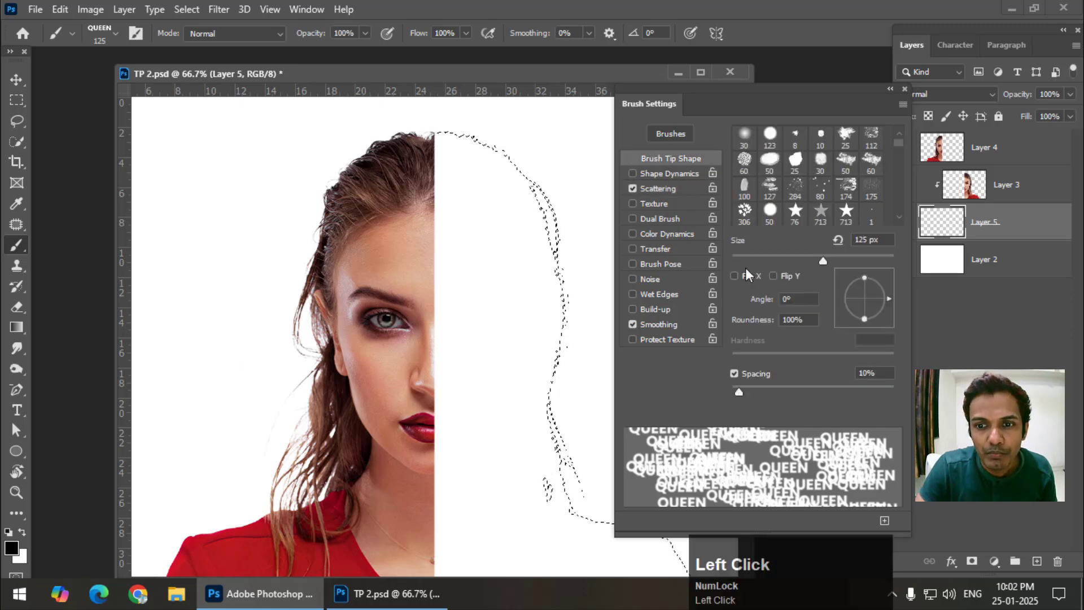
pyautogui.moveTo(737, 391); pyautogui.dragTo(767, 391)
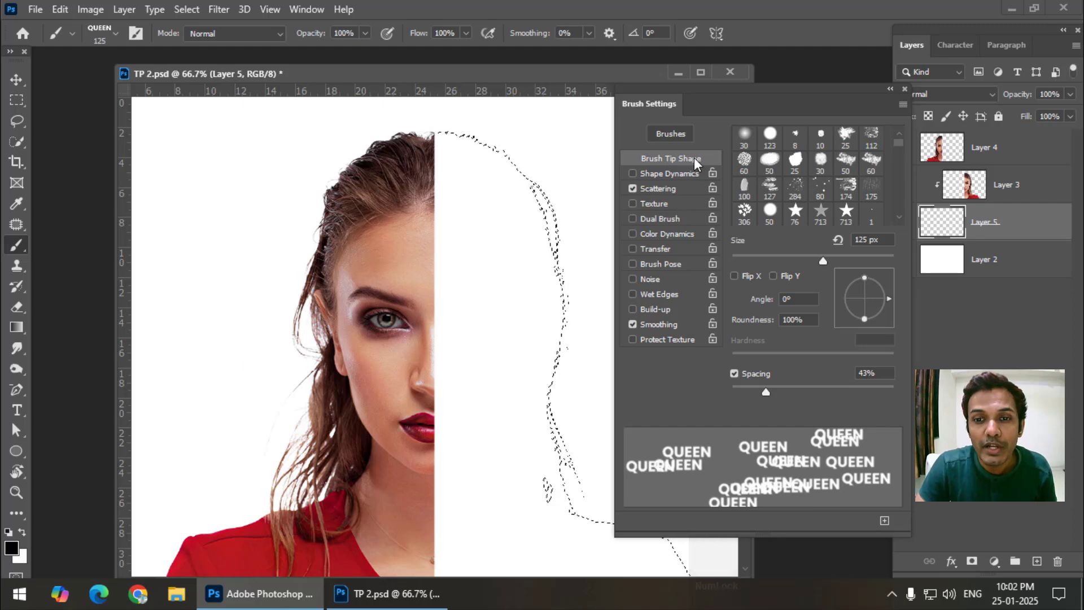
# Enable shape dynamics for the QUEEN brush and raise the size jitter to 40%
pyautogui.click(668, 175)
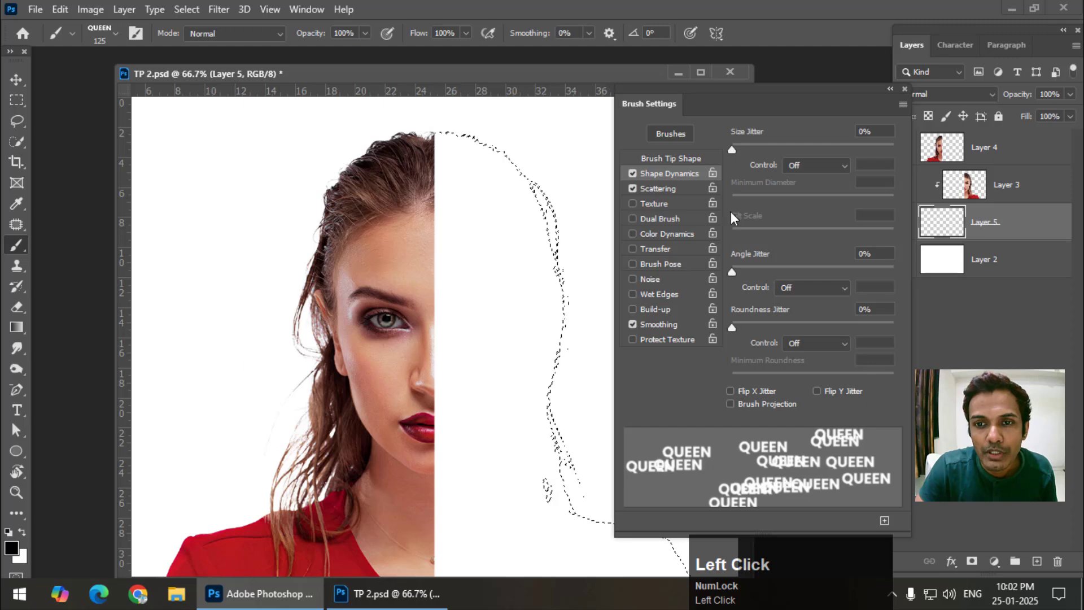
pyautogui.click(736, 150)
pyautogui.moveTo(736, 150)
pyautogui.mouseDown()
pyautogui.moveTo(848, 149)
pyautogui.moveTo(730, 150)
pyautogui.mouseUp()
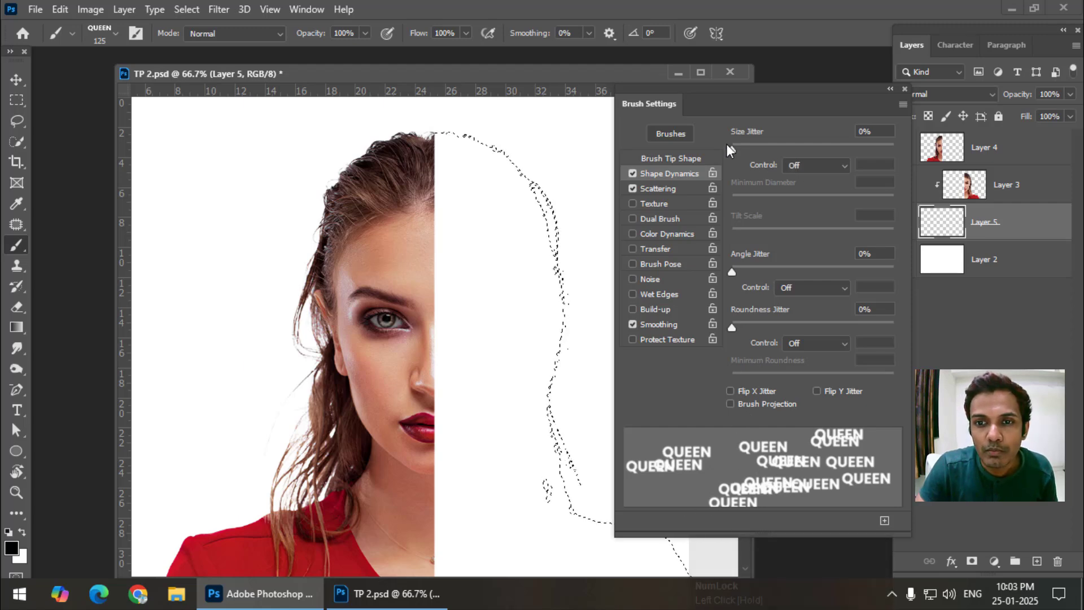
pyautogui.moveTo(732, 148); pyautogui.dragTo(796, 148)
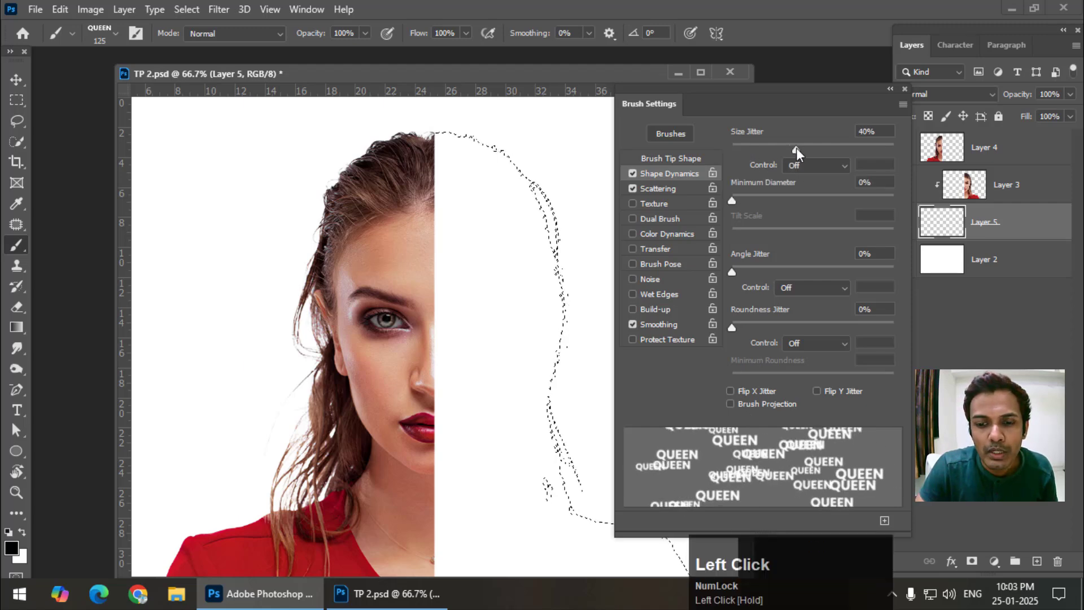
# Close the brush settings and paint scattered QUEEN text down the selected half of the face on Layer 5 with the brush around 90 px
pyautogui.moveTo(666, 93); pyautogui.dragTo(741, 100)
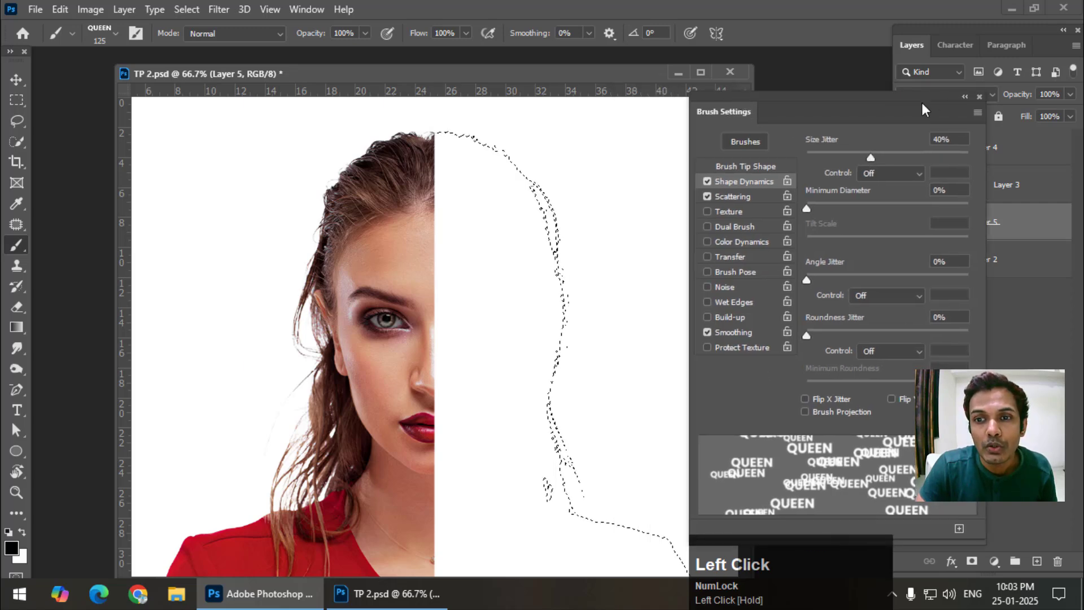
pyautogui.click(980, 97)
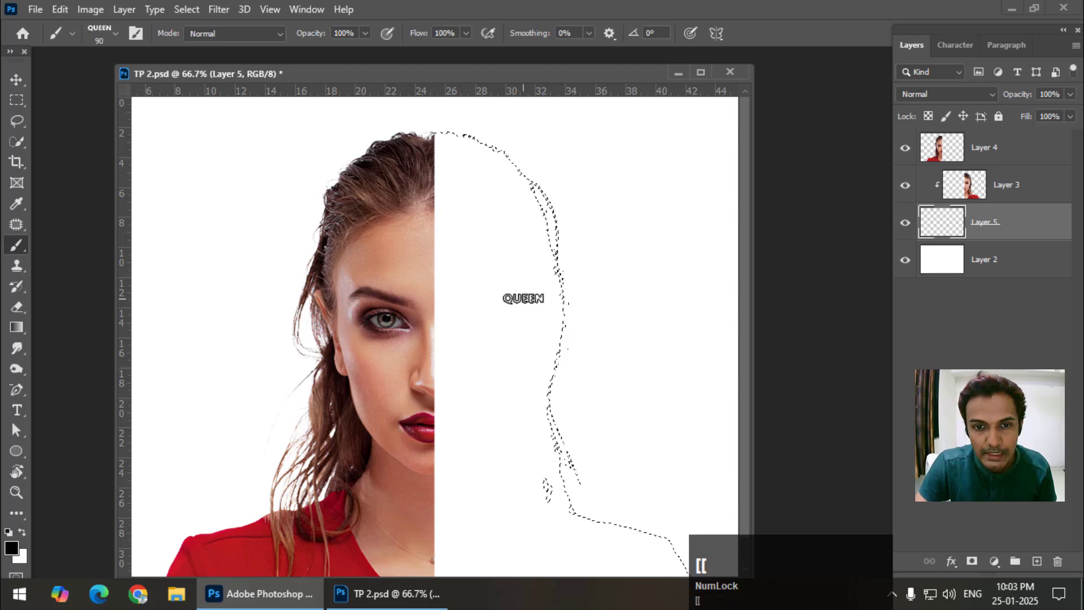
pyautogui.press('[')
pyautogui.press('[')
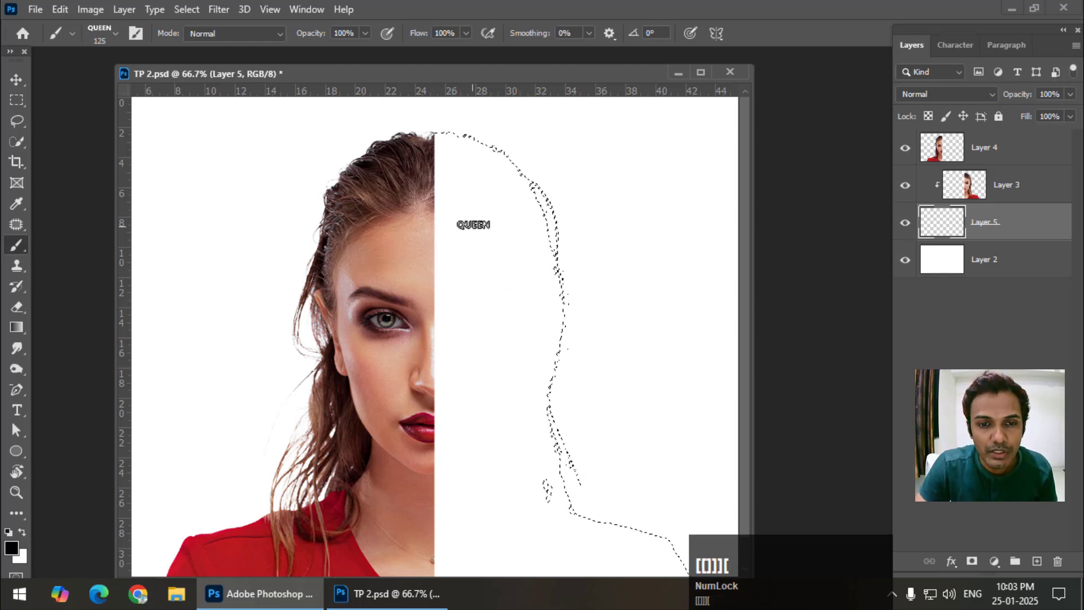
pyautogui.moveTo(489, 194)
pyautogui.mouseDown()
pyautogui.moveTo(478, 239)
pyautogui.moveTo(489, 480)
pyautogui.moveTo(510, 552)
pyautogui.moveTo(608, 560)
pyautogui.moveTo(613, 534)
pyautogui.mouseUp()
pyautogui.press(']')
pyautogui.press(']')
pyautogui.press('[')
pyautogui.press('[')
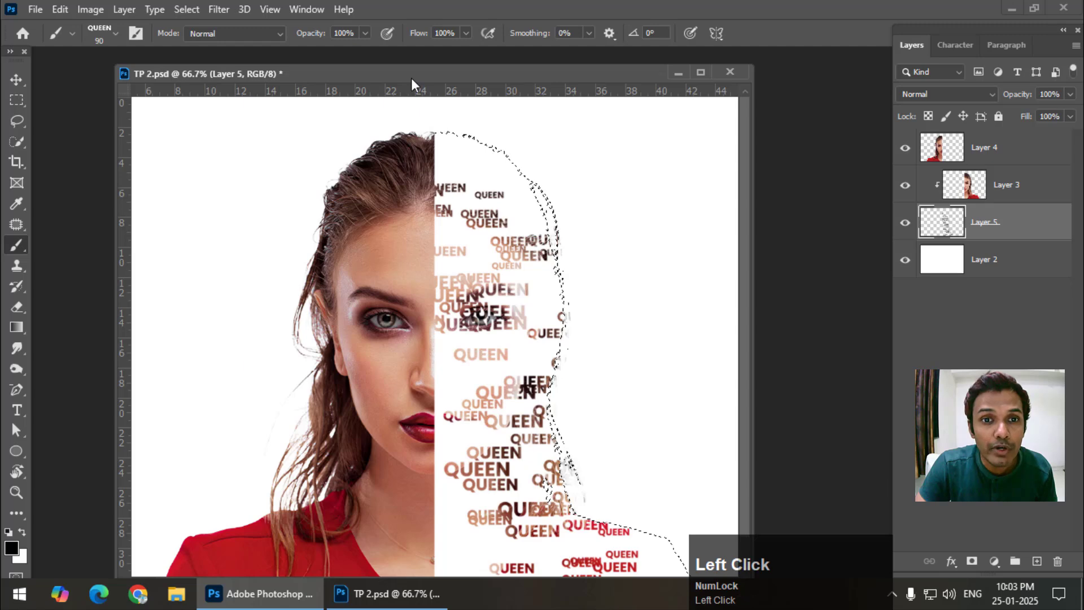
# Add more scattered QUEEN strokes over the hair, face and shoulder of the selected half to thicken the text
pyautogui.moveTo(411, 78); pyautogui.dragTo(411, 50)
pyautogui.scroll(-1, 498, 499)
pyautogui.moveTo(498, 499)
pyautogui.mouseDown()
pyautogui.moveTo(488, 524)
pyautogui.moveTo(471, 503)
pyautogui.moveTo(457, 403)
pyautogui.moveTo(482, 196)
pyautogui.moveTo(466, 94)
pyautogui.moveTo(507, 120)
pyautogui.moveTo(535, 169)
pyautogui.moveTo(480, 209)
pyautogui.moveTo(477, 252)
pyautogui.moveTo(483, 182)
pyautogui.moveTo(495, 294)
pyautogui.moveTo(477, 319)
pyautogui.mouseUp()
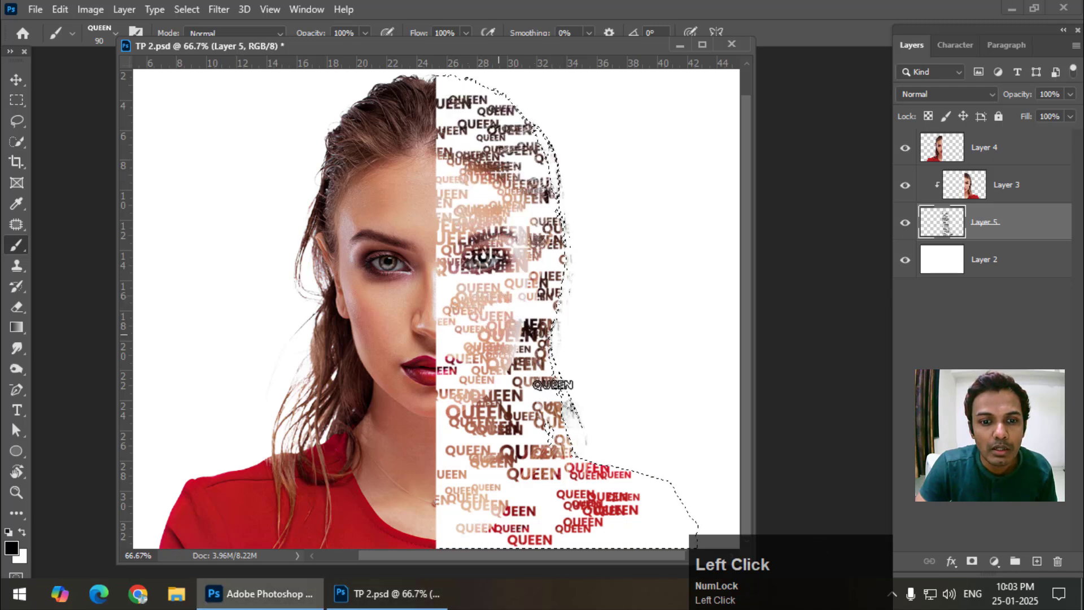
pyautogui.moveTo(625, 518)
pyautogui.mouseDown()
pyautogui.moveTo(656, 540)
pyautogui.moveTo(622, 506)
pyautogui.mouseUp()
pyautogui.moveTo(554, 488); pyautogui.dragTo(528, 505)
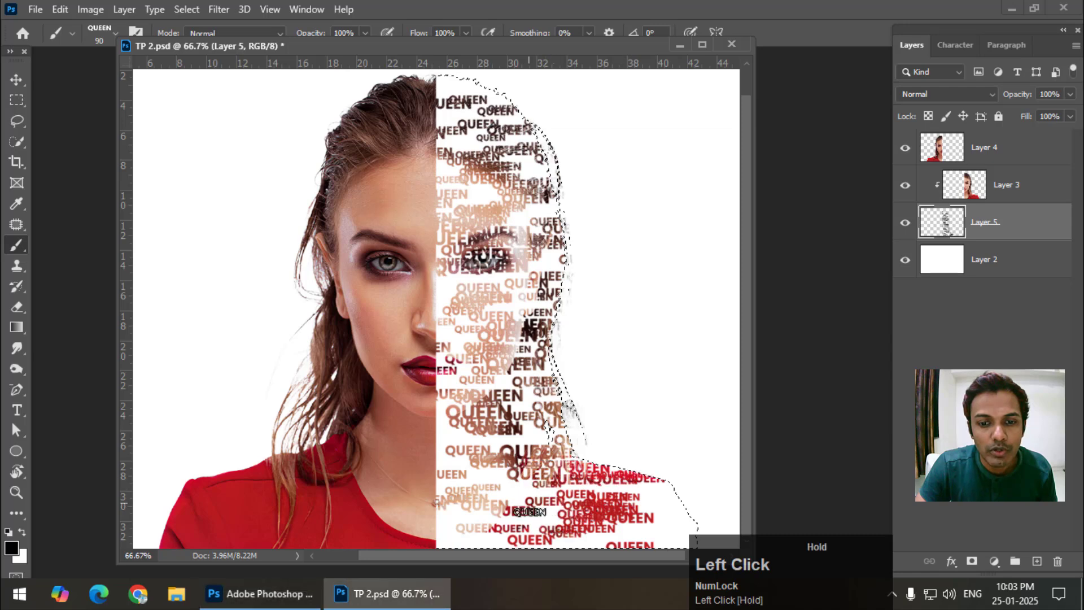
# Try a black fill on Layer 2, inside the selection and across the whole layer, and undo it to restore the selection
pyautogui.click(1017, 273)
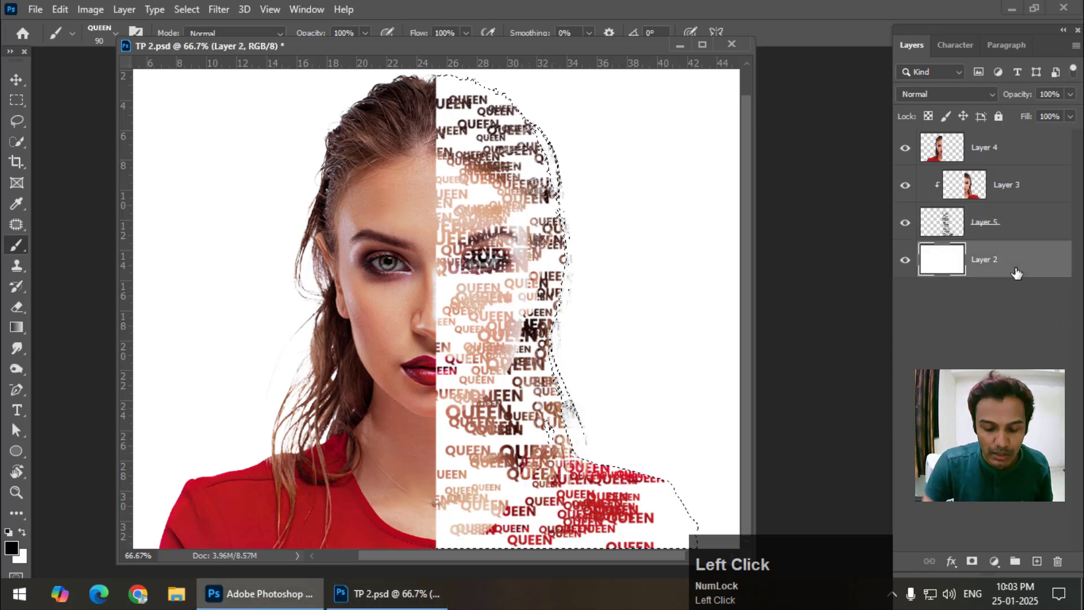
pyautogui.hotkey('alt', 'BackSpace')
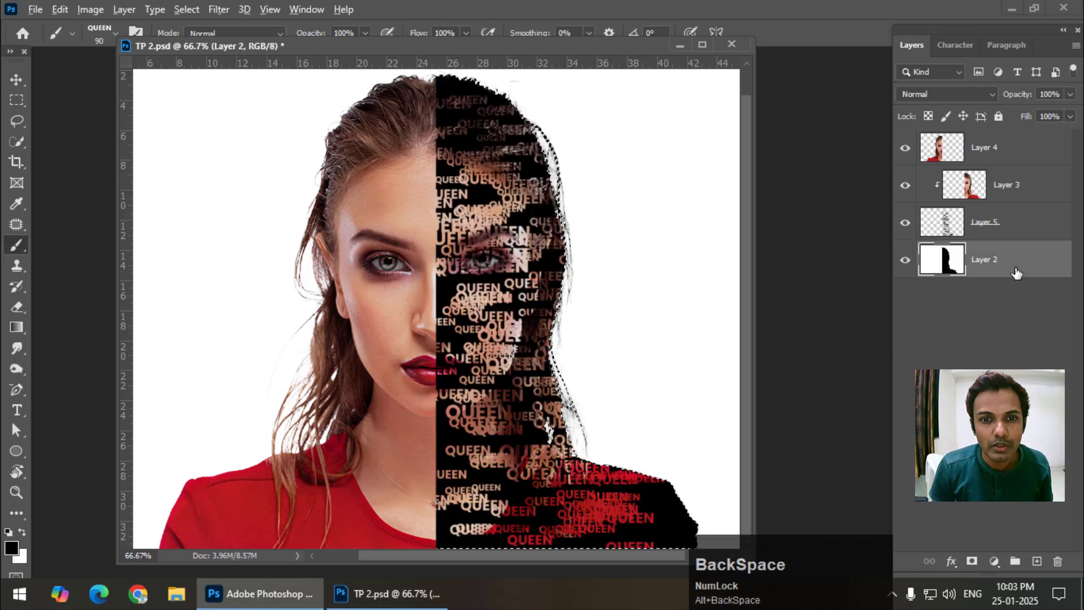
pyautogui.hotkey('ctrl', 'z')
pyautogui.hotkey('ctrl', 'd')
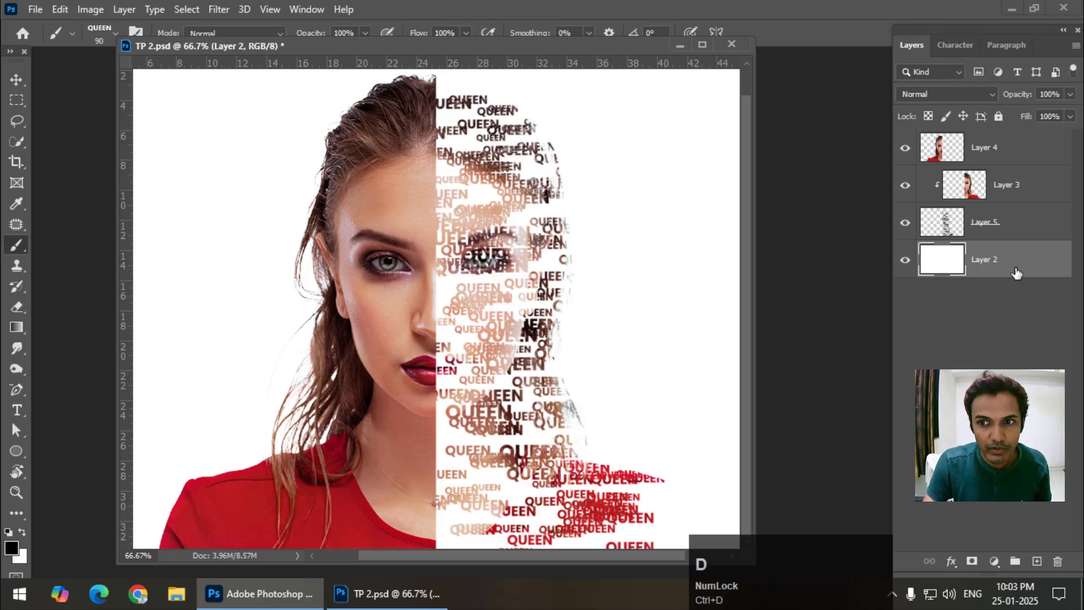
pyautogui.hotkey('alt', 'BackSpace')
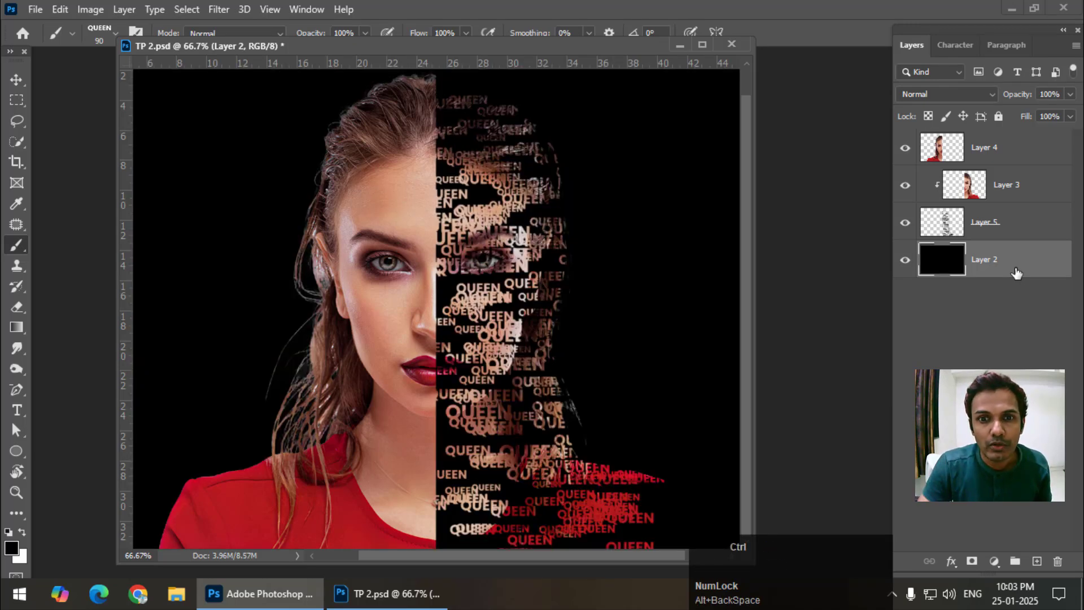
pyautogui.hotkey('ctrl', 'z')
pyautogui.hotkey('ctrl', 'z')
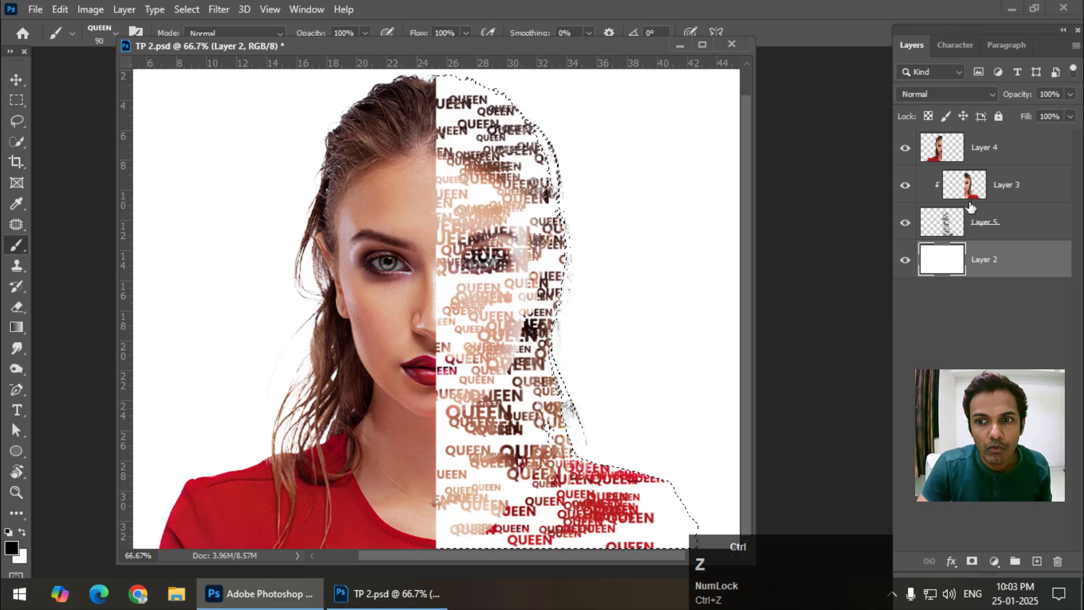
# Clear the scattered QUEEN text from the selected area of Layer 5
pyautogui.click(946, 233)
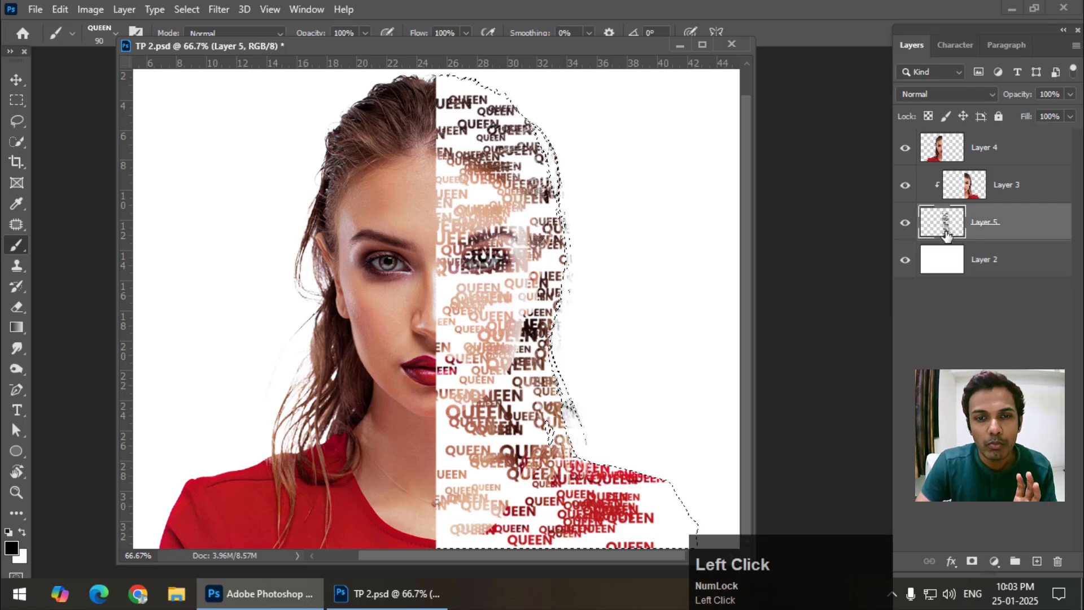
pyautogui.press('Delete')
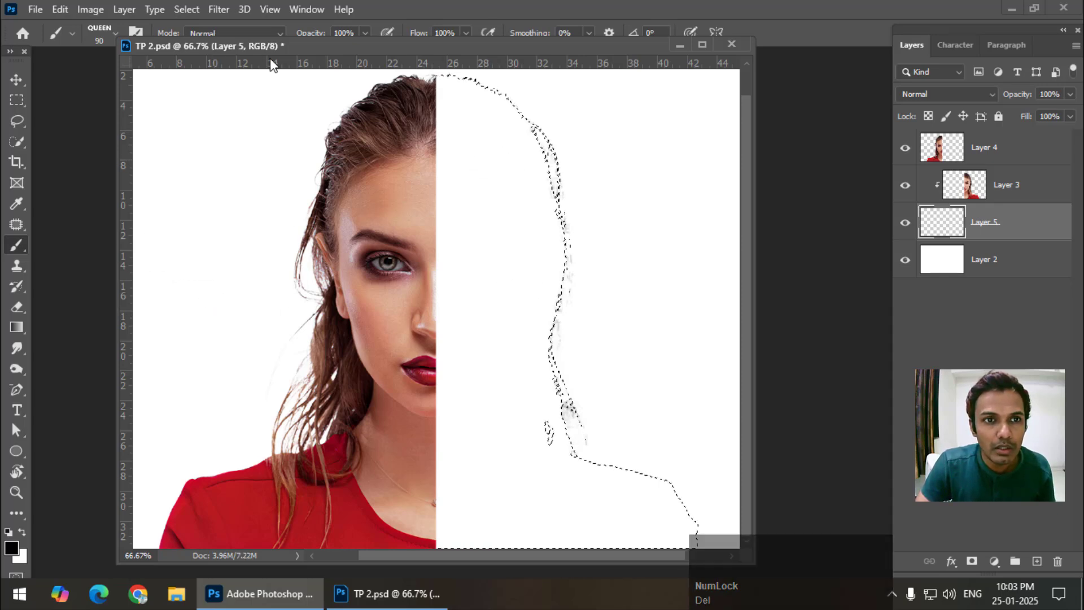
# Turn off shape dynamics and scattering for the QUEEN brush, and lower the brush tip spacing to near its minimum
pyautogui.click(135, 32)
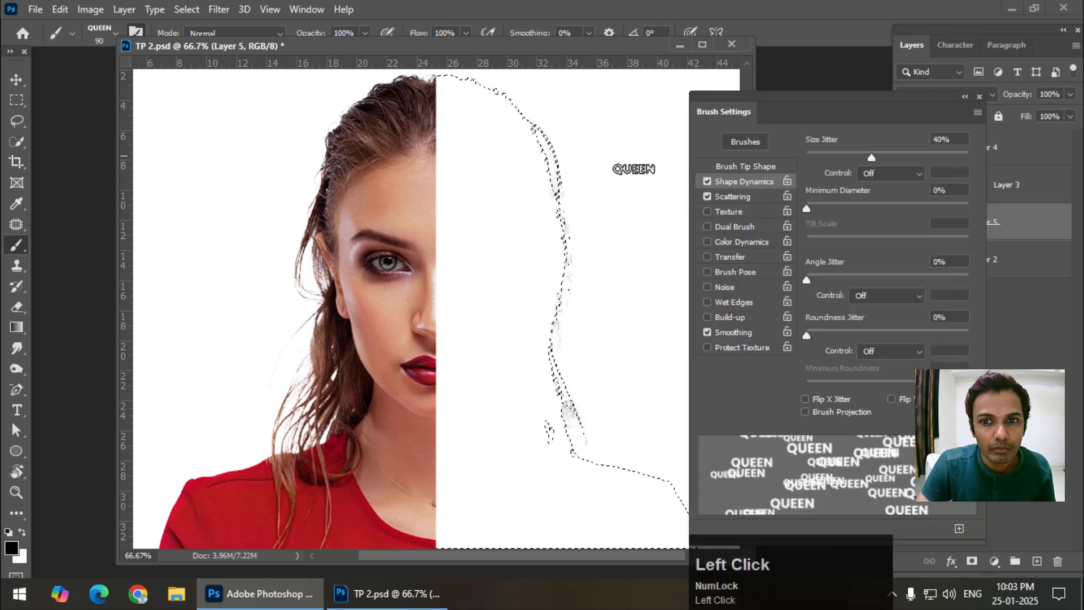
pyautogui.click(707, 181)
pyautogui.click(707, 197)
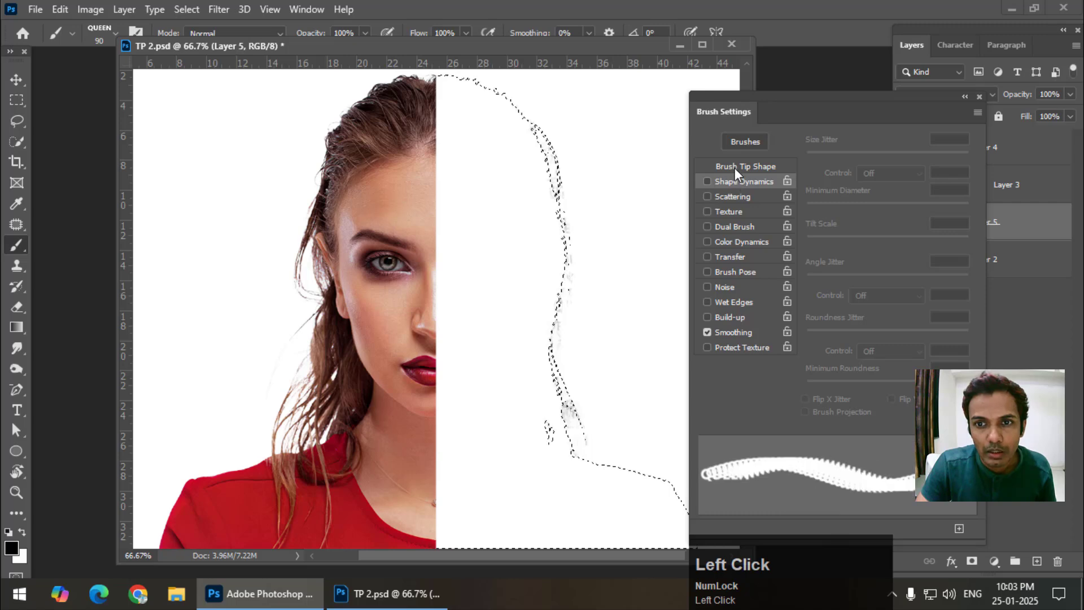
pyautogui.click(734, 167)
pyautogui.moveTo(839, 399); pyautogui.dragTo(818, 404)
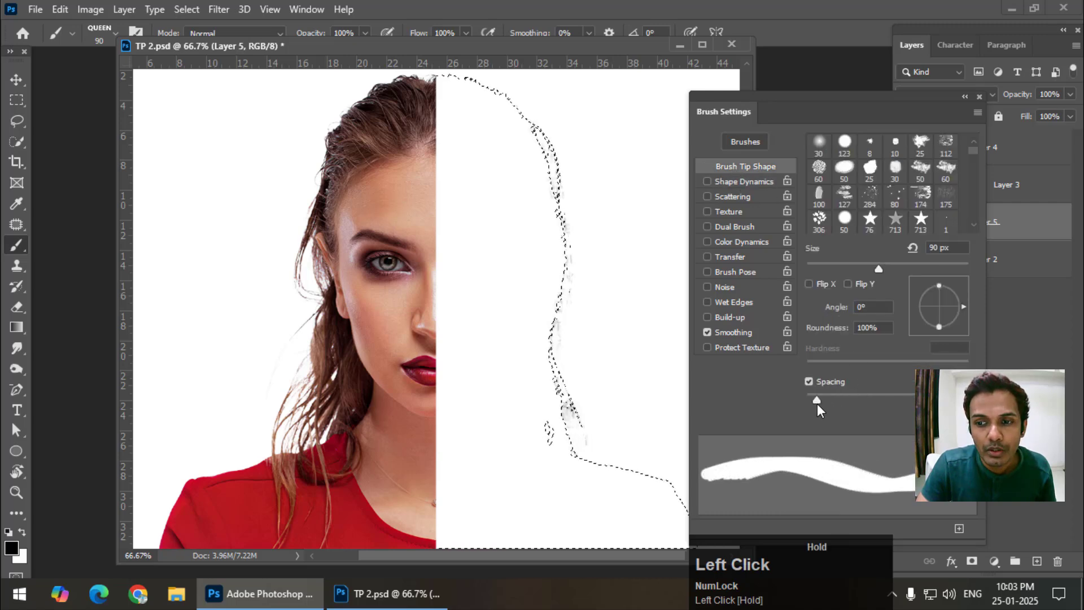
pyautogui.click(980, 97)
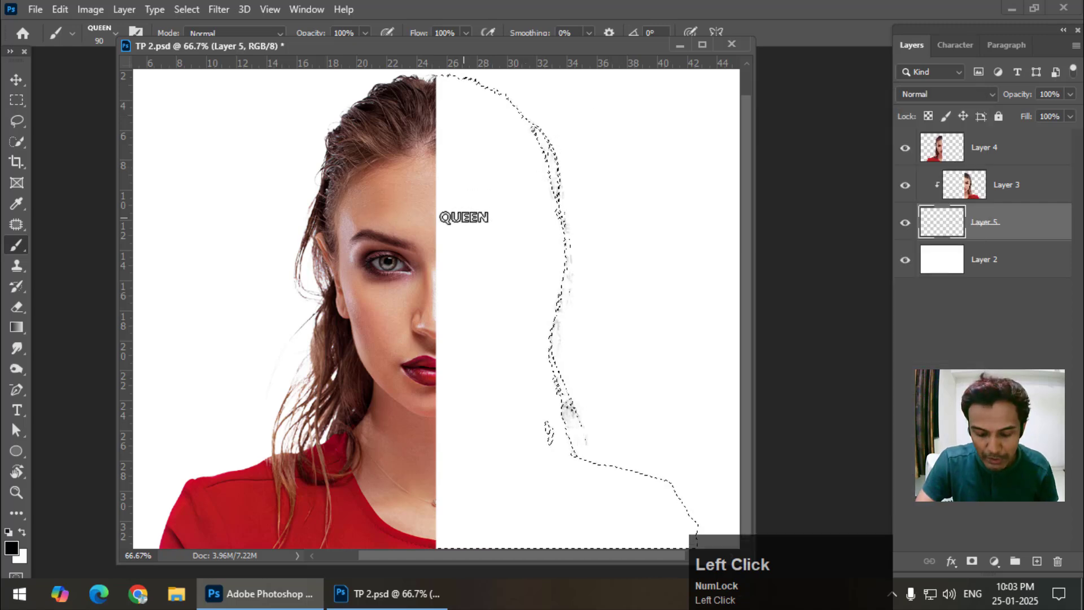
# Enlarge the QUEEN brush to 175 px and stamp the word twice, one above the other, on the forehead of the selected half
pyautogui.press(']')
pyautogui.press(']')
pyautogui.press(']')
pyautogui.press(']')
pyautogui.press(']')
pyautogui.click(489, 215)
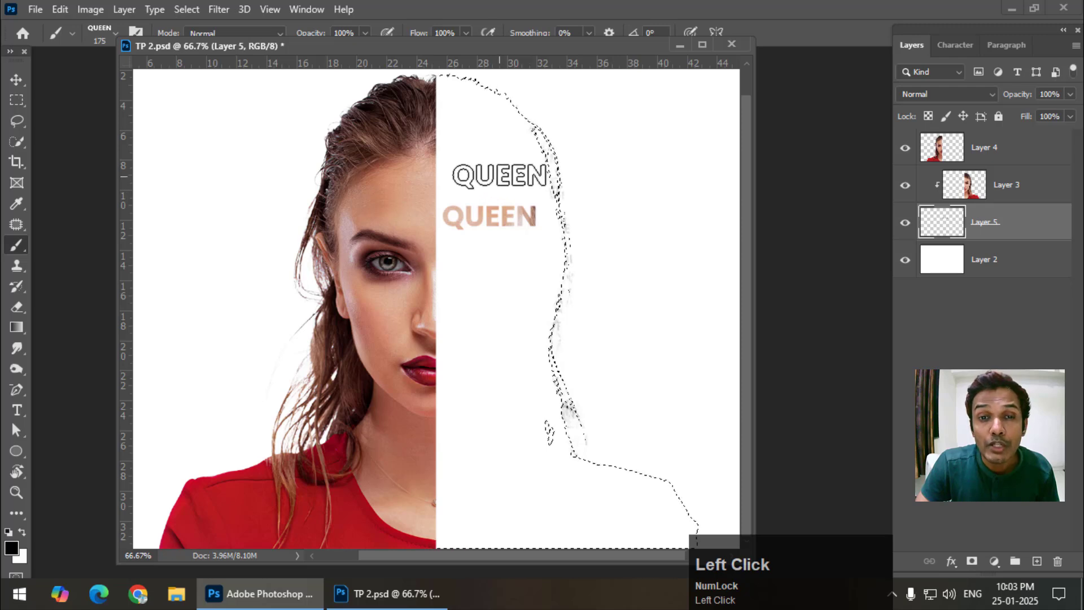
pyautogui.click(499, 177)
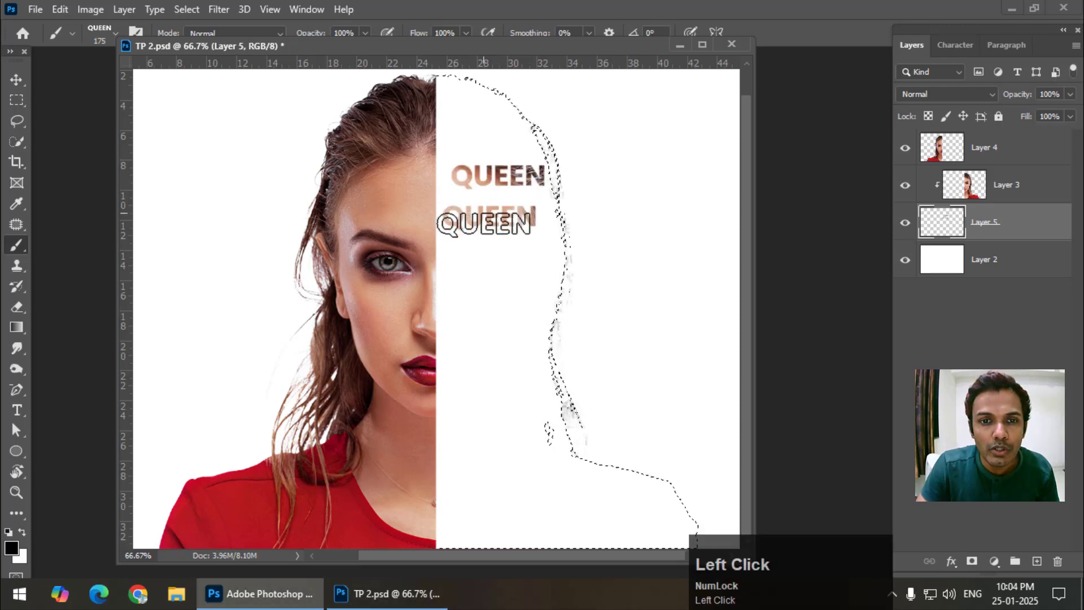
pyautogui.click(946, 43)
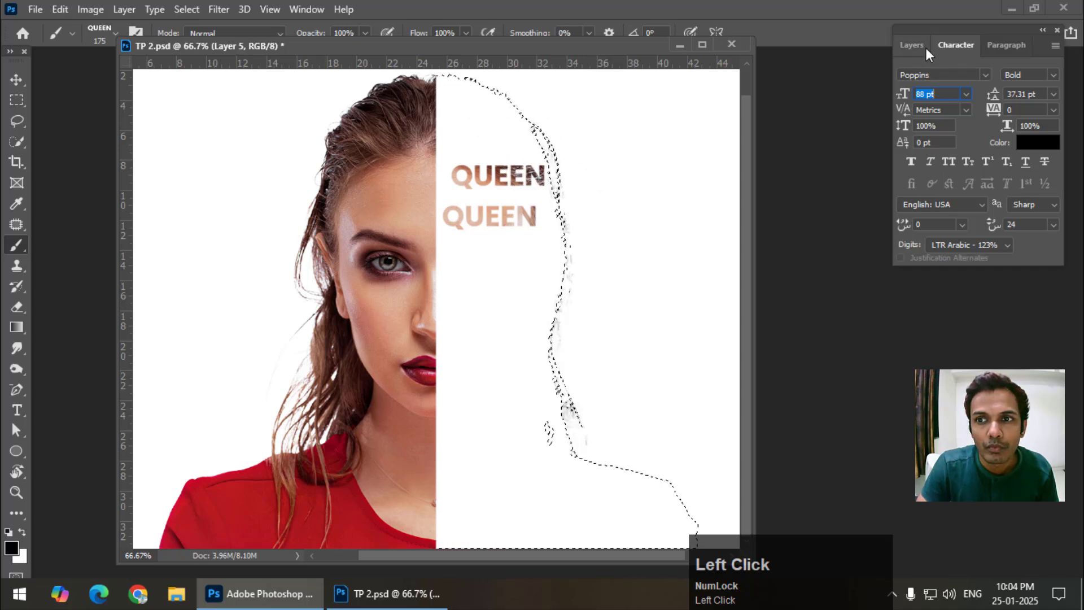
pyautogui.click(926, 49)
# Reduce the QUEEN brush to 100 px and stamp the word above the forehead stamps and at eye level
pyautogui.press('[')
pyautogui.press('[')
pyautogui.press('[')
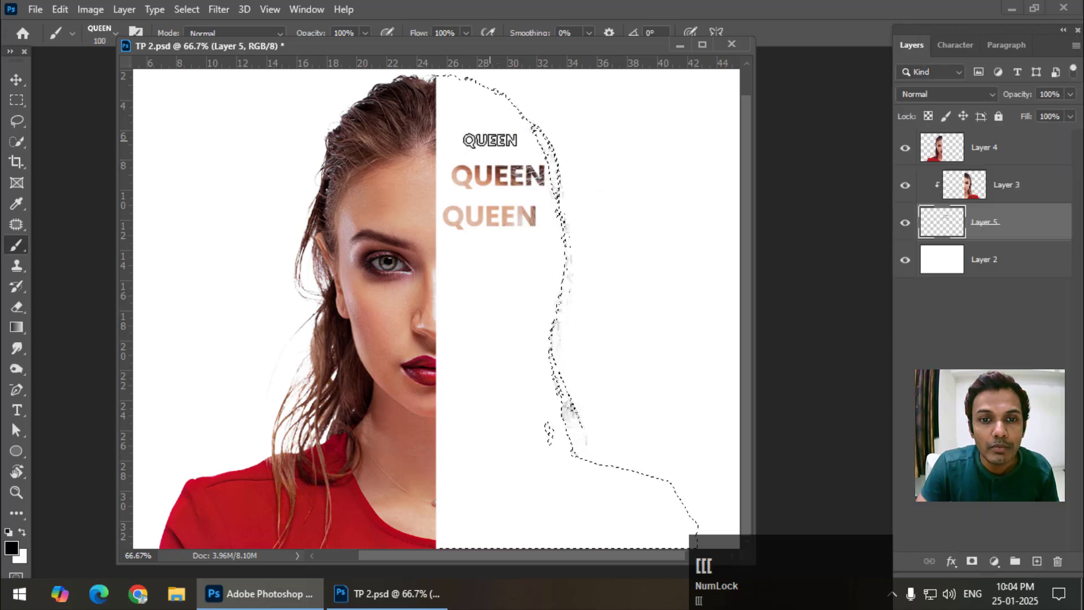
pyautogui.click(489, 140)
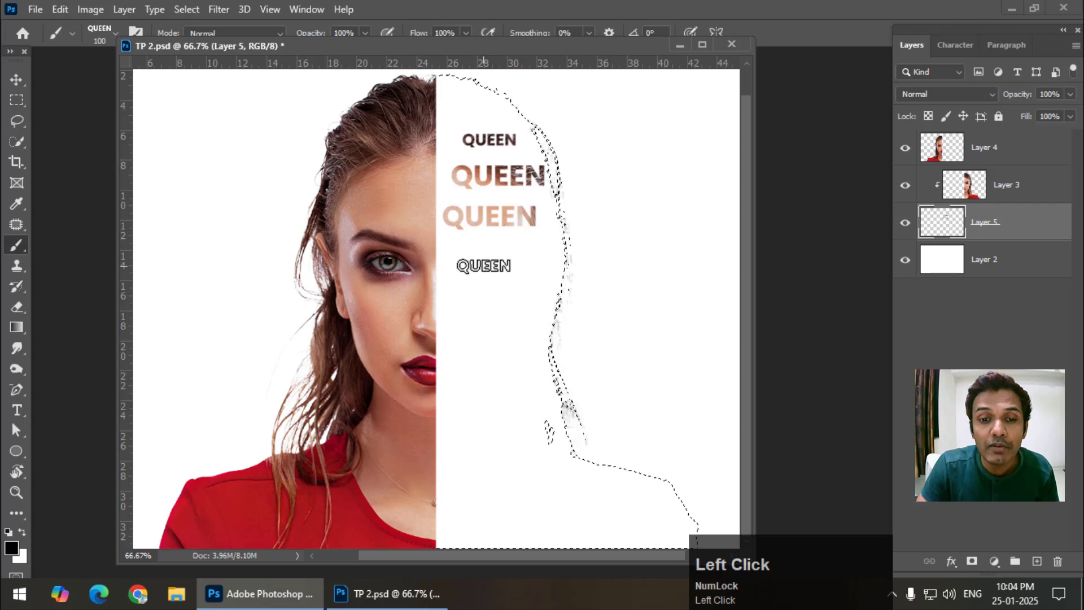
pyautogui.click(484, 256)
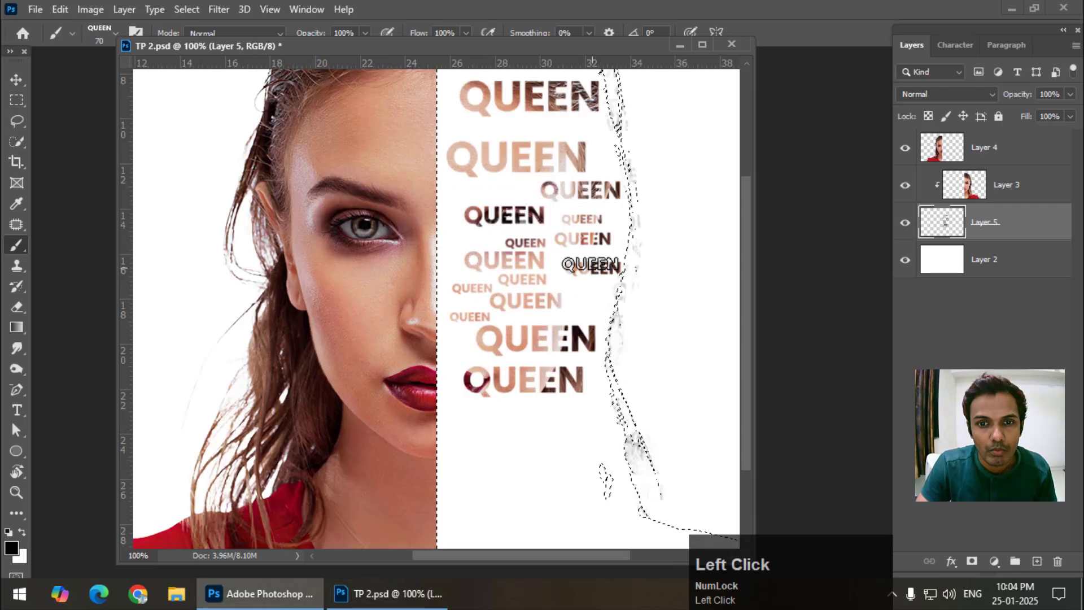
# Fill the gaps from the eye to the mouth with smaller QUEEN stamps, and continue the words down the chin and neck
pyautogui.click(484, 196)
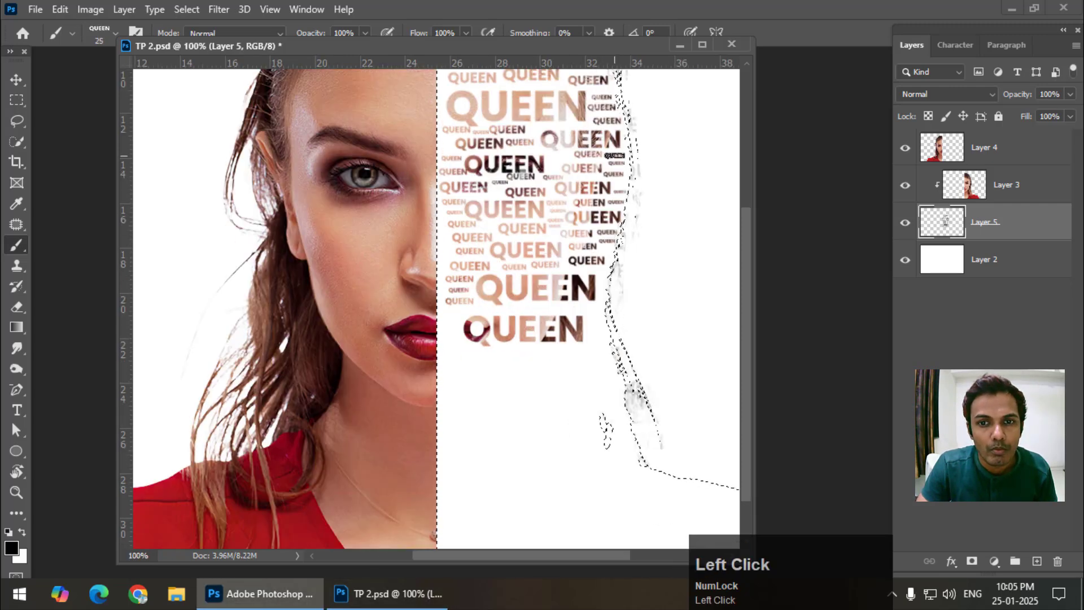
pyautogui.scroll(-2, 616, 155)
pyautogui.moveTo(478, 314)
pyautogui.mouseDown()
pyautogui.moveTo(575, 350)
pyautogui.moveTo(451, 277)
pyautogui.moveTo(488, 300)
pyautogui.moveTo(477, 513)
pyautogui.mouseUp()
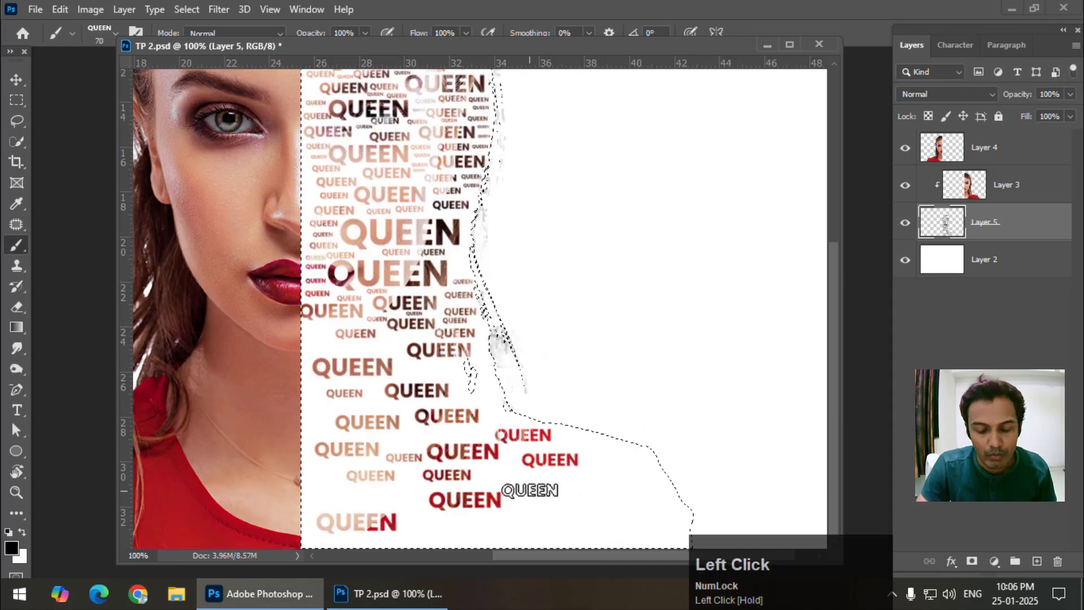
# Stamp QUEEN across the neck and red shoulder, starting at 70 px and filling between the words with smaller brush sizes
pyautogui.click(539, 492)
pyautogui.click(375, 406)
pyautogui.click(410, 437)
pyautogui.click(611, 472)
pyautogui.press('[')
pyautogui.press('[')
pyautogui.press('[')
pyautogui.press('[')
pyautogui.press('[')
pyautogui.press('[')
pyautogui.click(554, 506)
pyautogui.click(414, 470)
pyautogui.press(']')
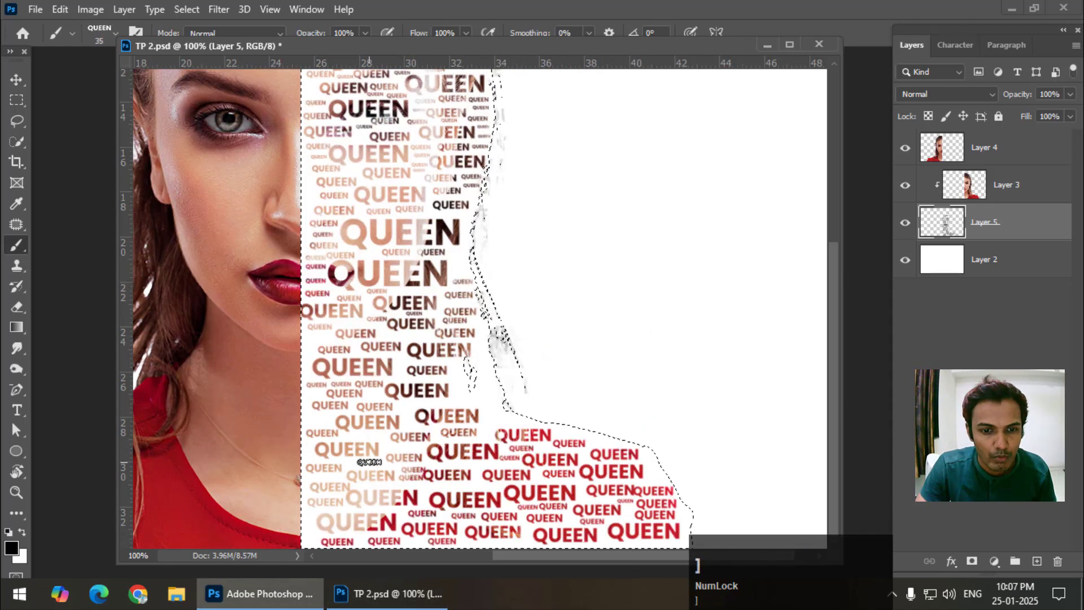
# Fill the remaining gaps along the jaw, neck edge and shoulder with small QUEEN stamps
pyautogui.click(469, 400)
pyautogui.click(499, 418)
pyautogui.press('[')
pyautogui.click(416, 334)
pyautogui.click(457, 363)
pyautogui.click(316, 394)
pyautogui.click(495, 464)
pyautogui.scroll(1, 313, 416)
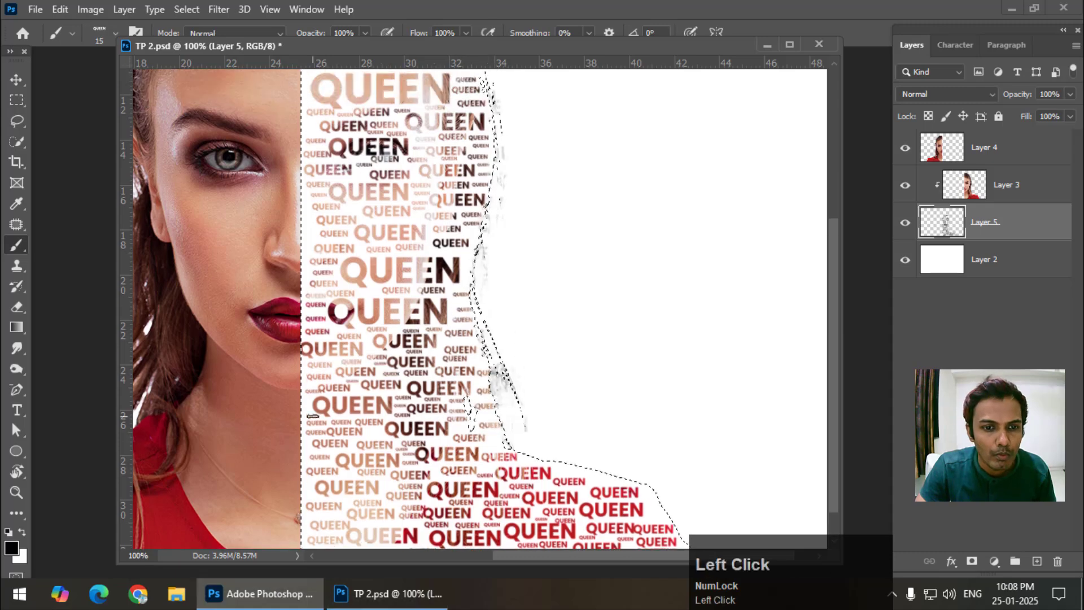
# Enlarge the QUEEN brush and stamp large words in the hair at the top of the selected half
pyautogui.scroll(-1, 313, 416)
pyautogui.scroll(9, 313, 416)
pyautogui.press(']')
pyautogui.press(']')
pyautogui.press(']')
pyautogui.press(']')
pyautogui.press(']')
pyautogui.press(']')
pyautogui.press(']')
pyautogui.press(']')
pyautogui.press(']')
pyautogui.press(']')
pyautogui.click(331, 127)
pyautogui.click(350, 150)
# Shrink the QUEEN brush and stamp smaller words through the hair and along its outer edge
pyautogui.press('[')
pyautogui.press('[')
pyautogui.press('[')
pyautogui.press('[')
pyautogui.press('[')
pyautogui.press('[')
pyautogui.press('[')
pyautogui.press('[')
pyautogui.press('[')
pyautogui.click(355, 172)
pyautogui.click(439, 217)
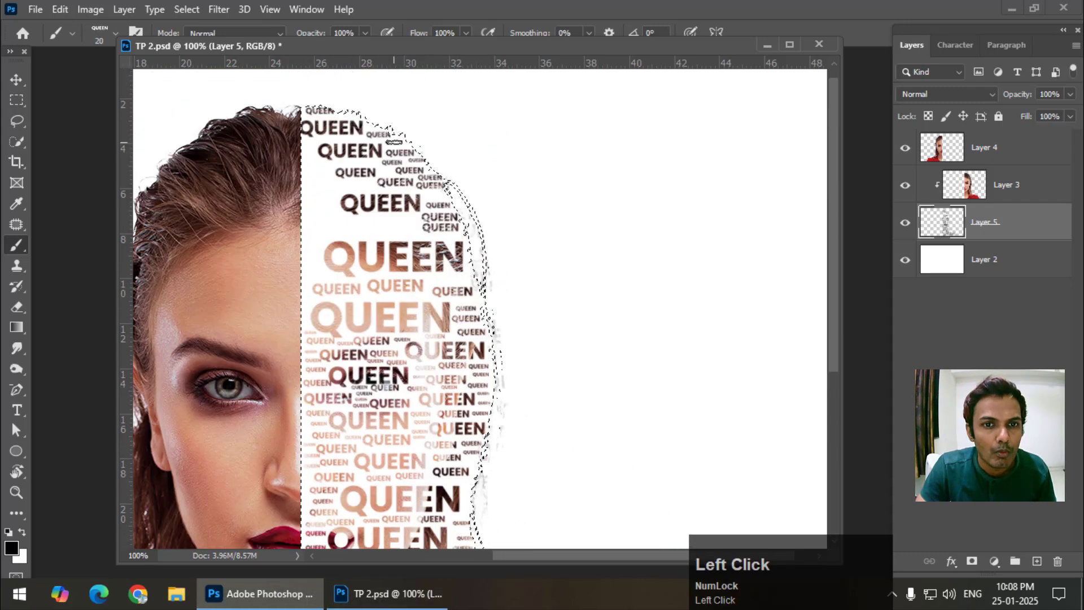
# Fill the gaps between the hair and forehead words with small QUEEN stamps, varying the brush size around 20 px
pyautogui.click(320, 138)
pyautogui.press(']')
pyautogui.press(']')
pyautogui.press(']')
pyautogui.click(319, 185)
pyautogui.click(365, 226)
pyautogui.click(385, 237)
pyautogui.press('[')
pyautogui.press('[')
pyautogui.click(311, 299)
pyautogui.press(']')
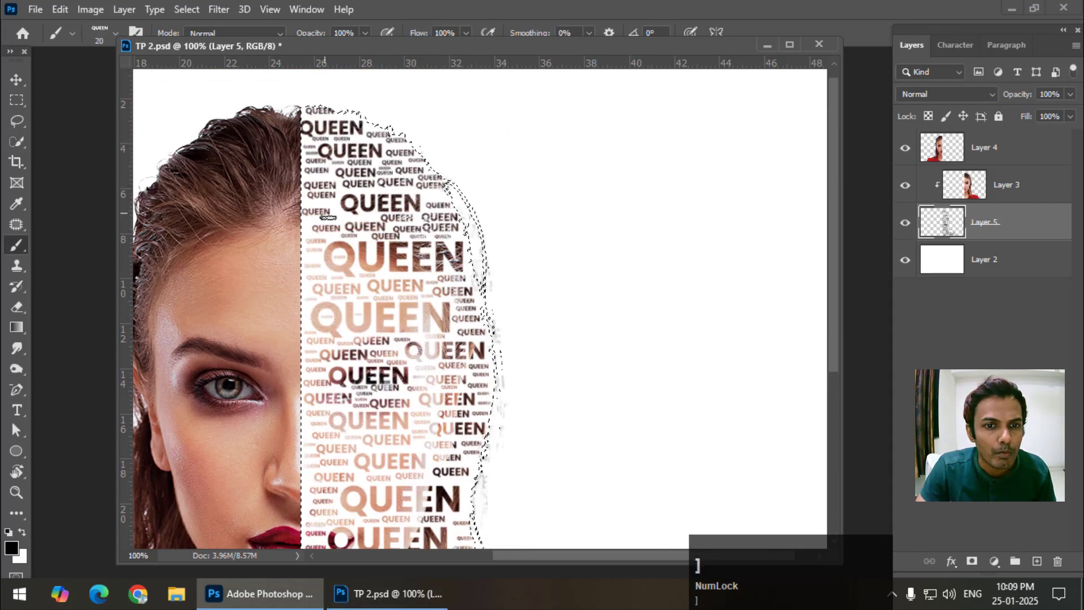
pyautogui.click(341, 217)
pyautogui.click(366, 216)
# Fill the last small gaps on the lower face with tiny QUEEN stamps, and view the whole portrait at 66.67%
pyautogui.scroll(-10, 394, 362)
pyautogui.press('[')
pyautogui.press('[')
pyautogui.press(']')
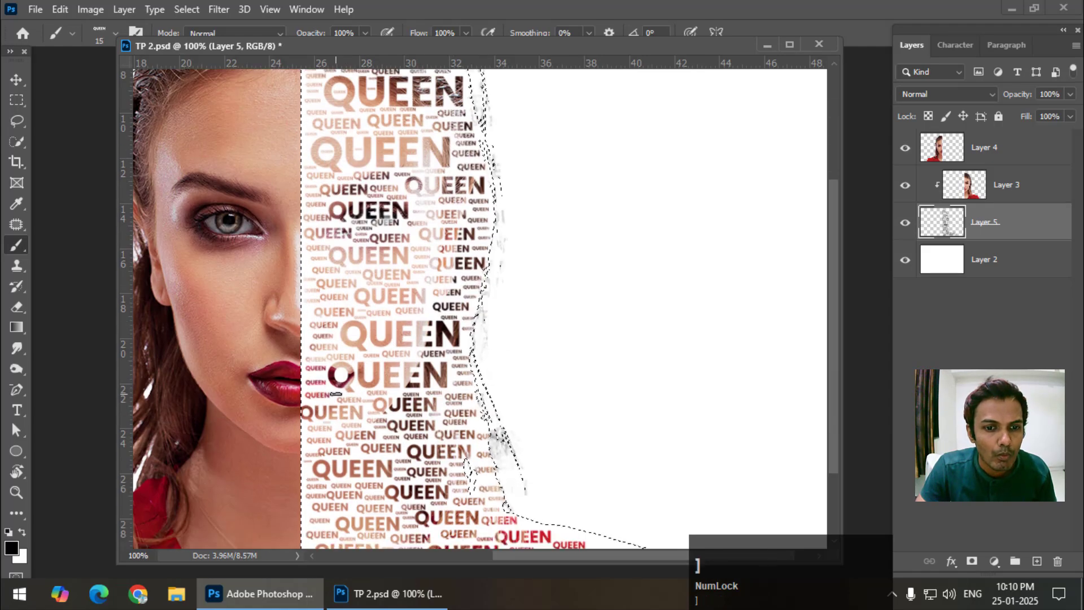
pyautogui.press(']')
pyautogui.press(']')
pyautogui.press(']')
pyautogui.hotkey('ctrl', '-')
pyautogui.click(610, 242)
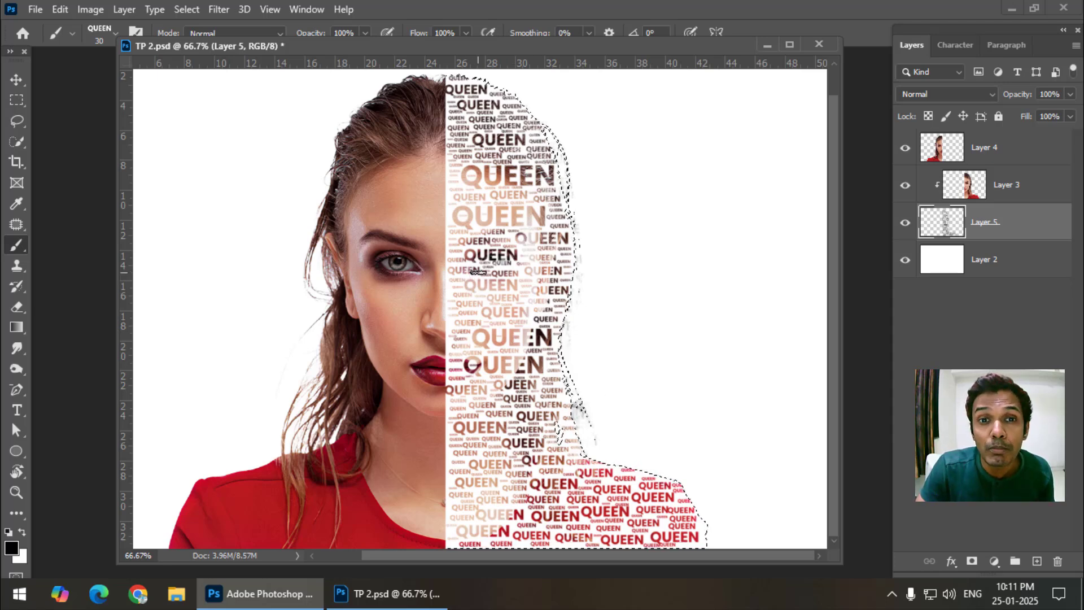
# Remove the selection and fill background Layer 2 with black
pyautogui.press('ctrl')
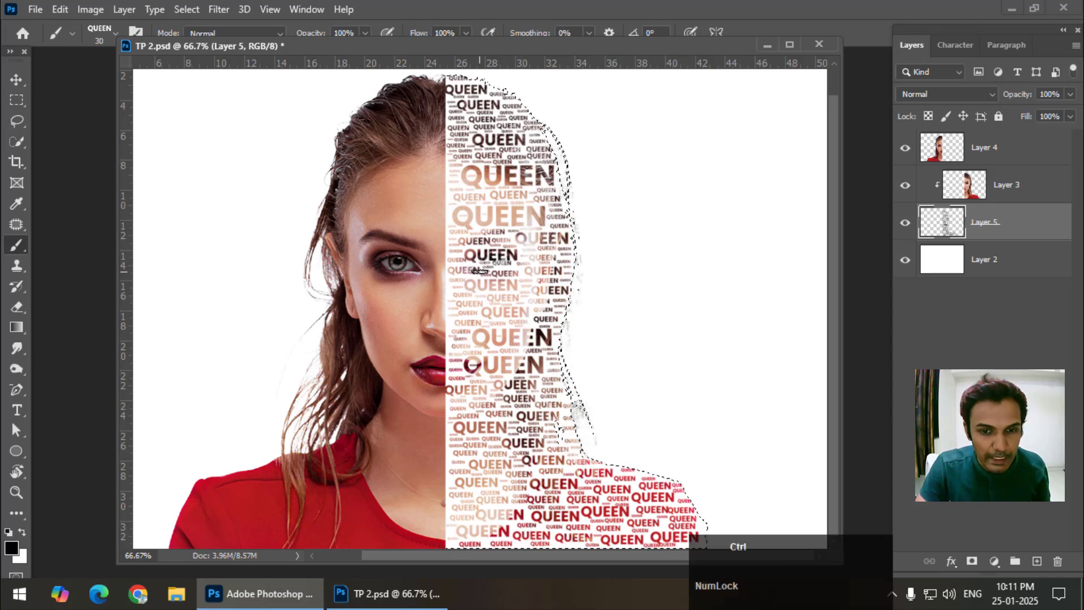
pyautogui.click(187, 10)
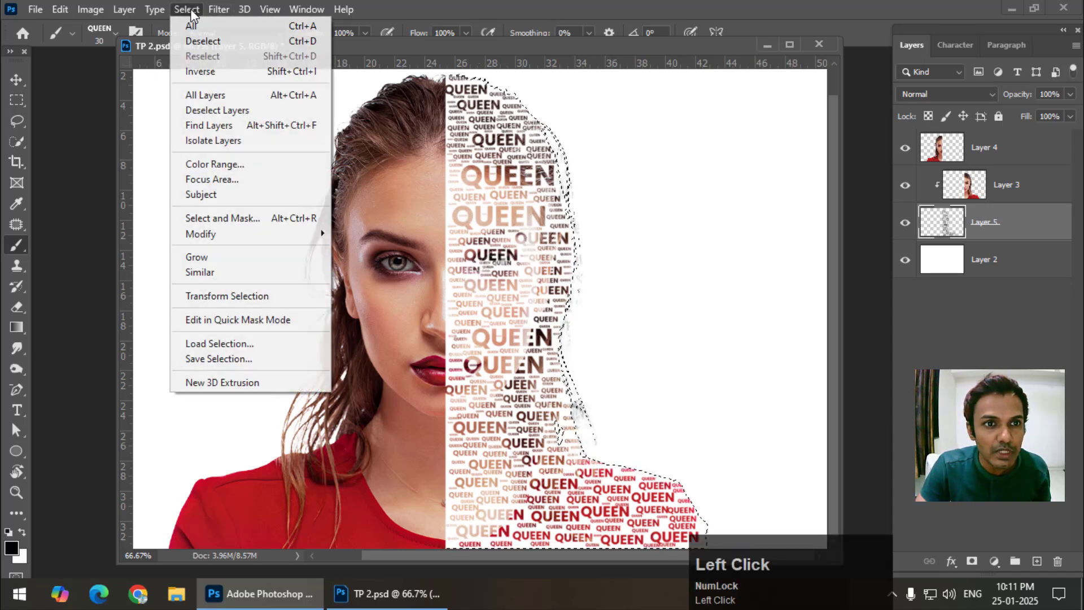
pyautogui.click(199, 42)
pyautogui.click(992, 271)
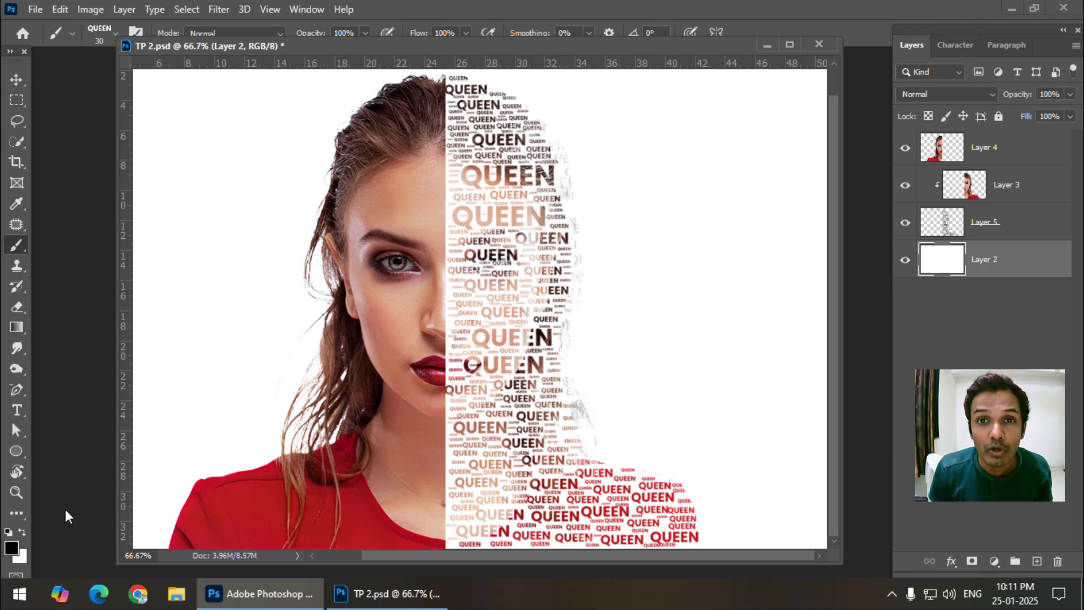
pyautogui.hotkey('alt', 'BackSpace')
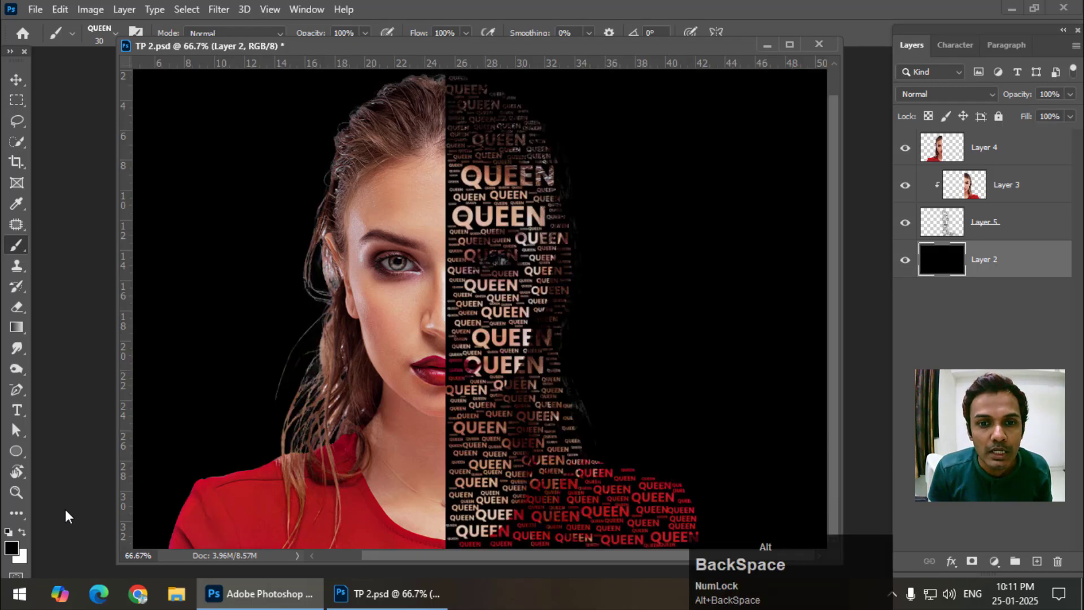
pyautogui.scroll(-1, 524, 394)
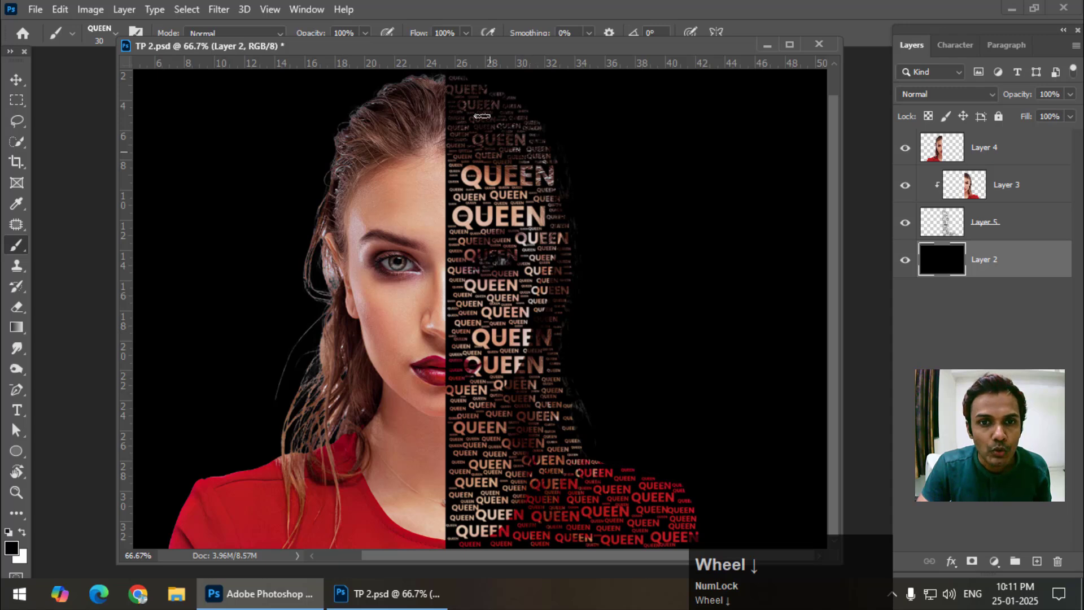
pyautogui.moveTo(463, 48)
pyautogui.mouseDown()
pyautogui.moveTo(446, 49)
pyautogui.moveTo(449, 39)
pyautogui.moveTo(441, 76)
pyautogui.moveTo(433, 67)
pyautogui.mouseUp()
pyautogui.scroll(-1, 571, 222)
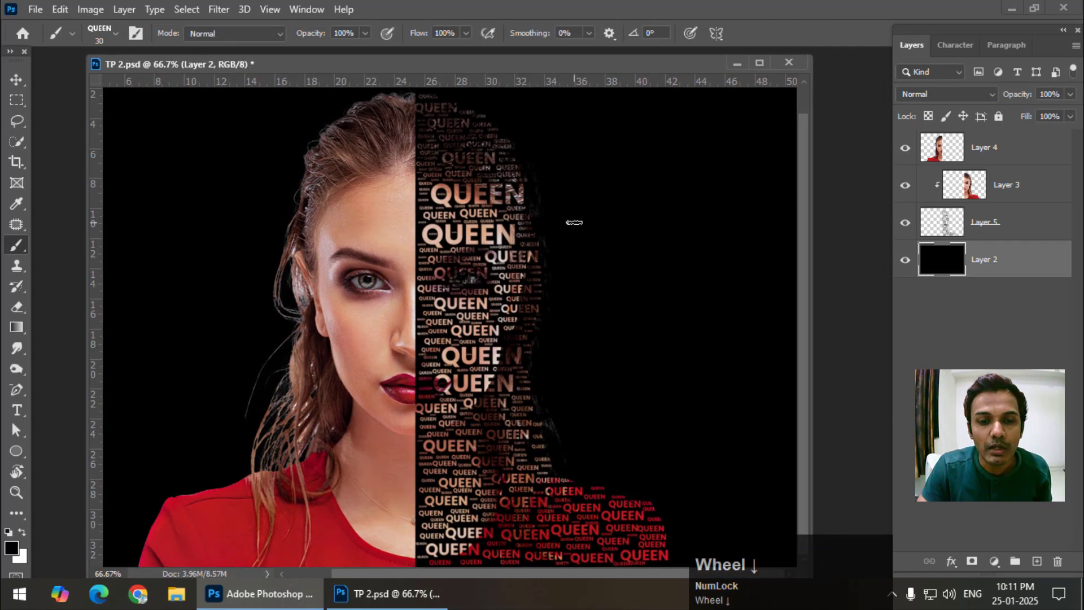